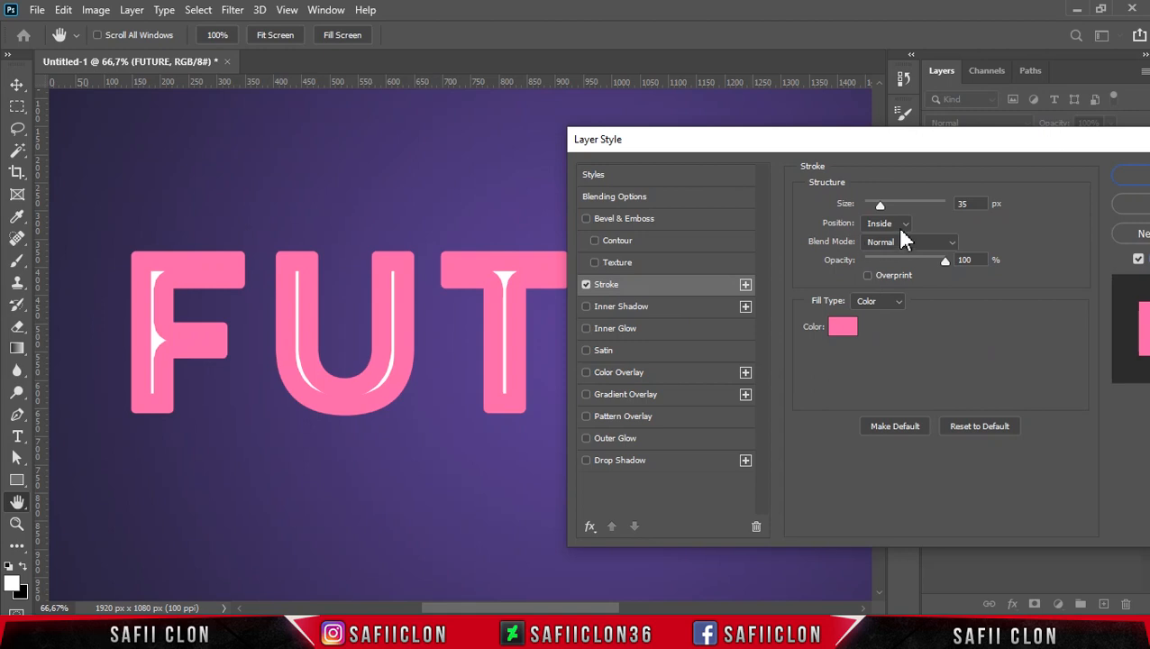
Position the FUTURE text's stroke Outside and set its size to 13 px.
left_click(902, 225)
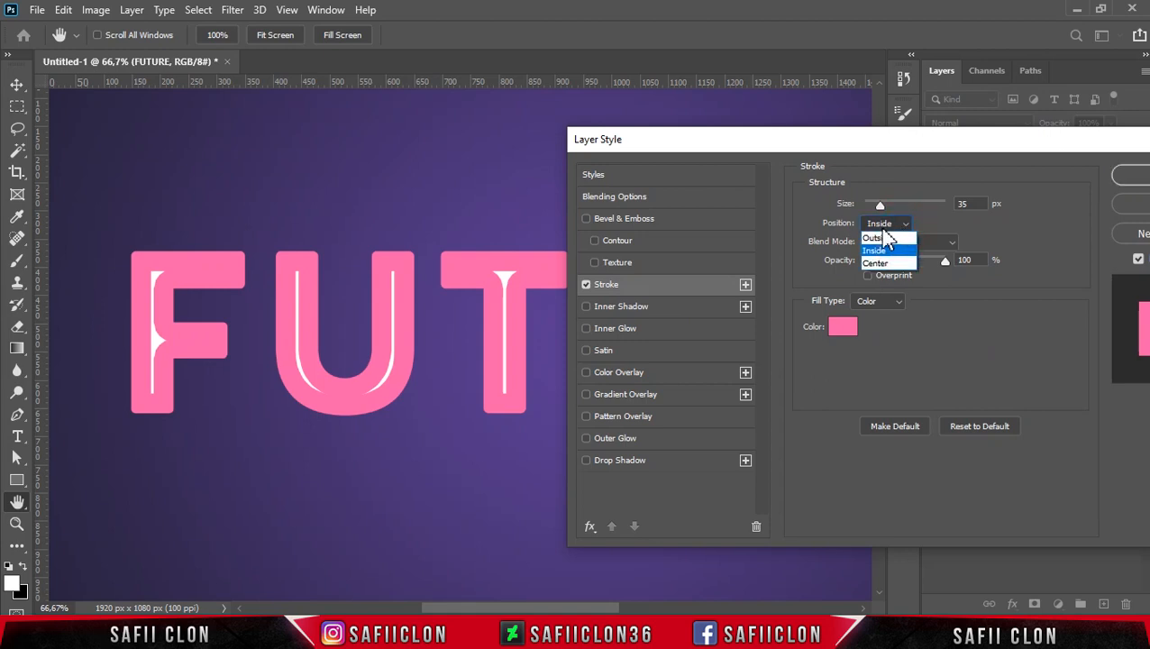
left_click(879, 239)
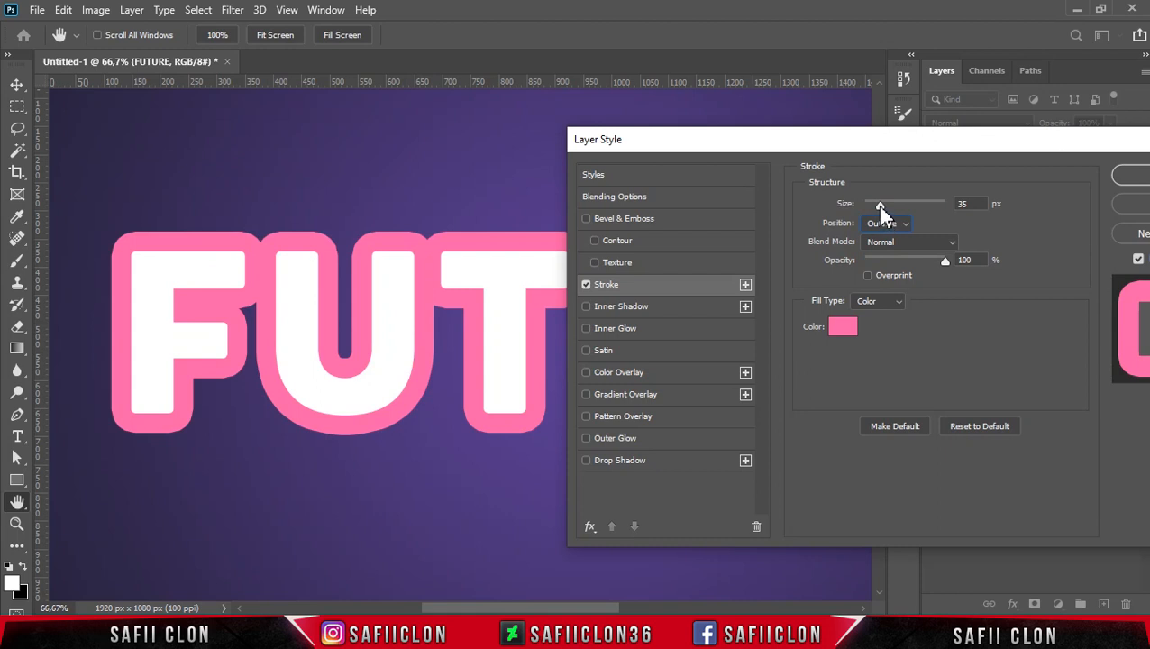
left_click_drag(880, 205, 876, 202)
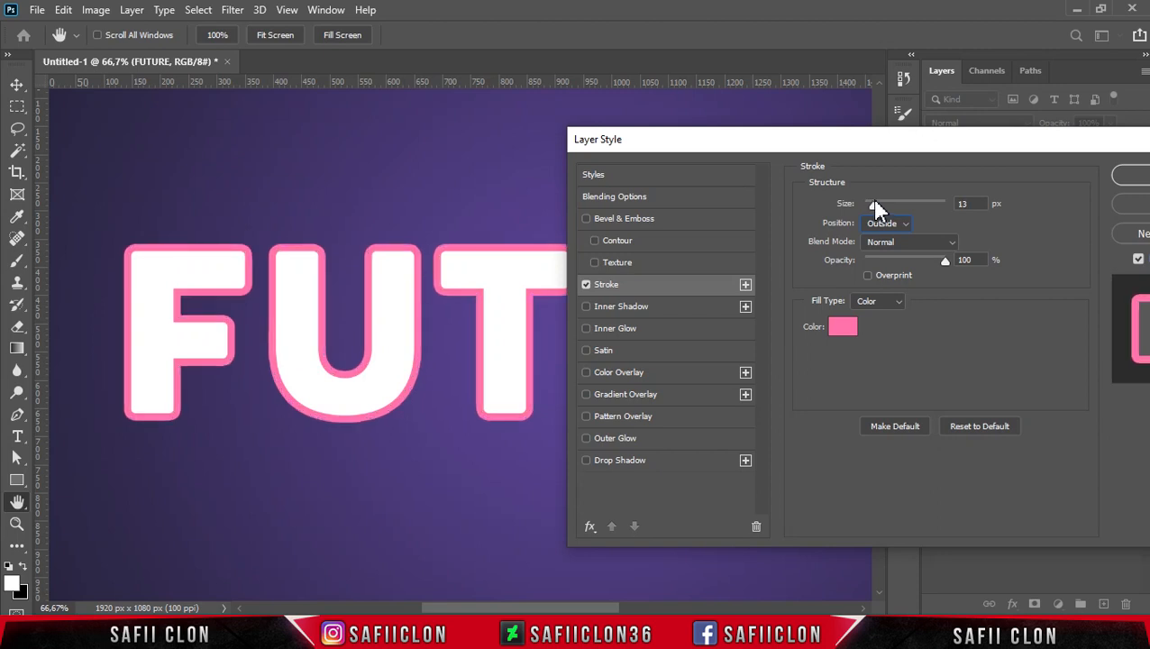
left_click_drag(873, 200, 874, 200)
Change the stroke's fill type to Gradient and load the Black, White preset from Basics for editing.
left_click(892, 301)
left_click(876, 328)
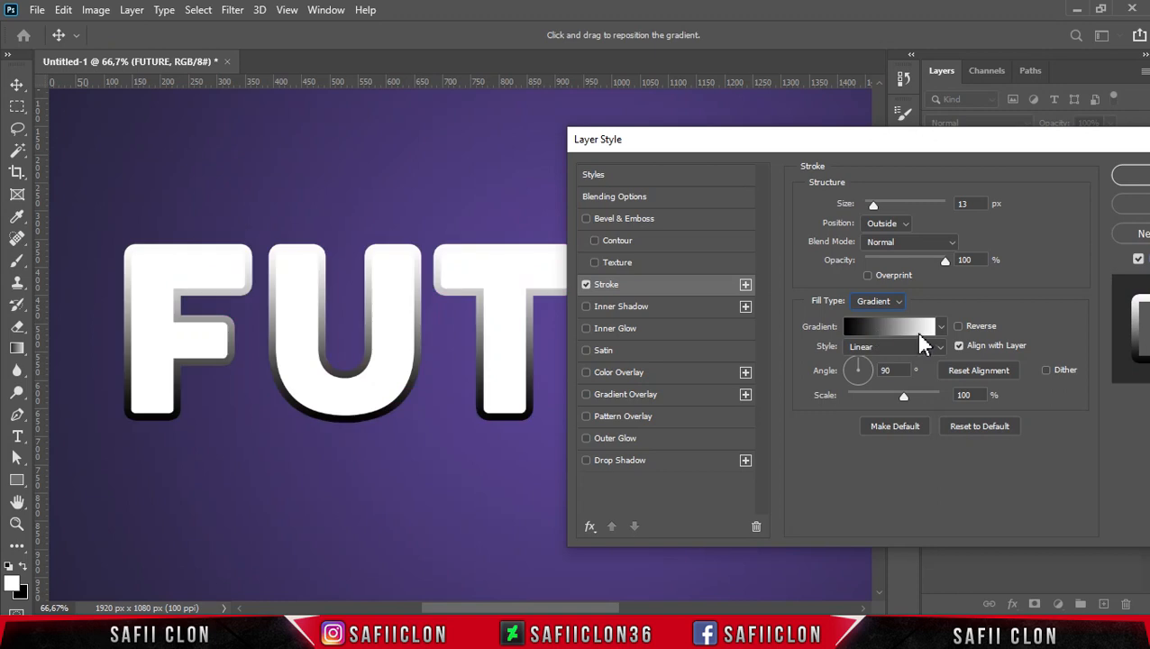
left_click(889, 330)
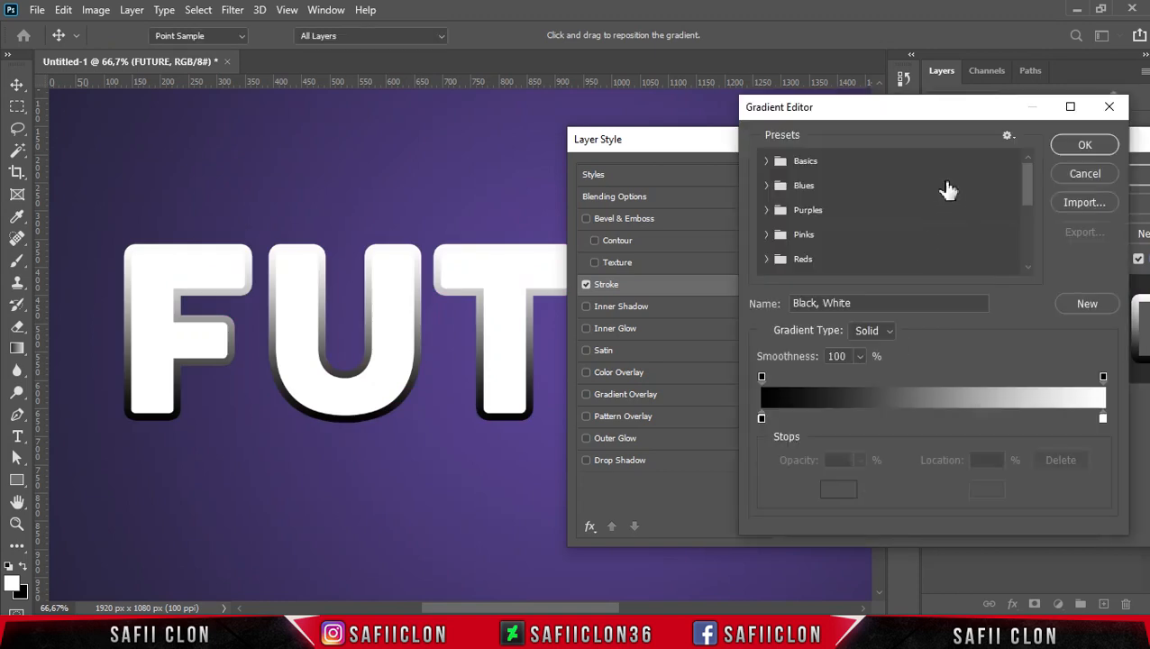
left_click_drag(953, 106, 903, 89)
left_click(717, 143)
left_click(792, 169)
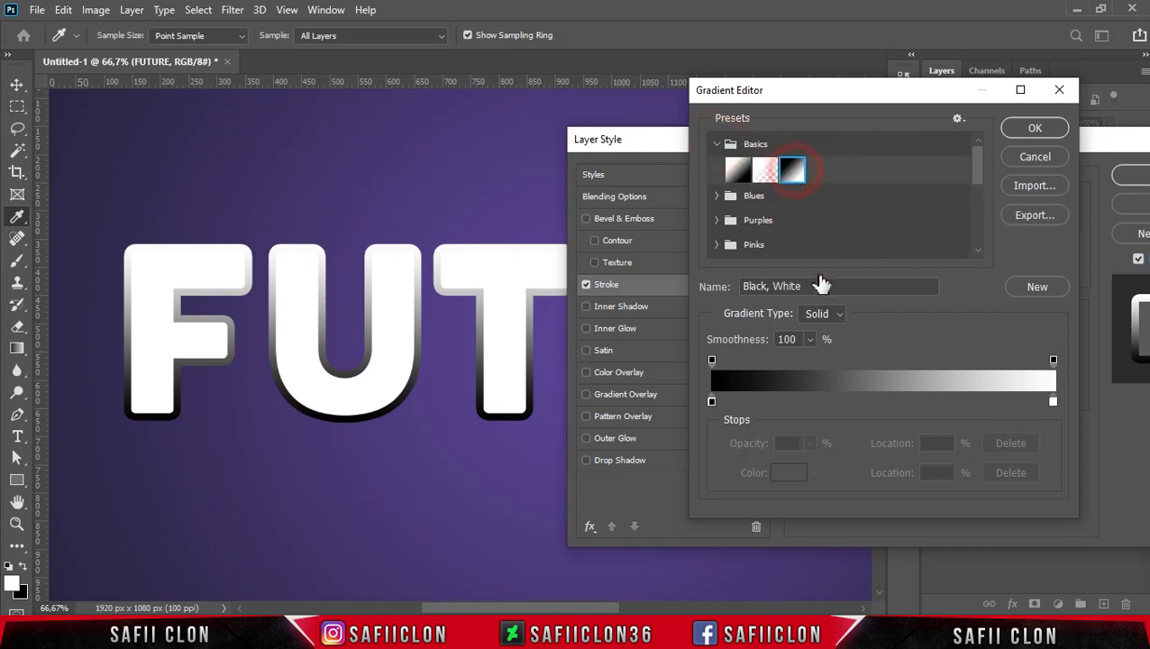
Set the stroke gradient's starting color stop at 0% to ffa311.
left_click(712, 402)
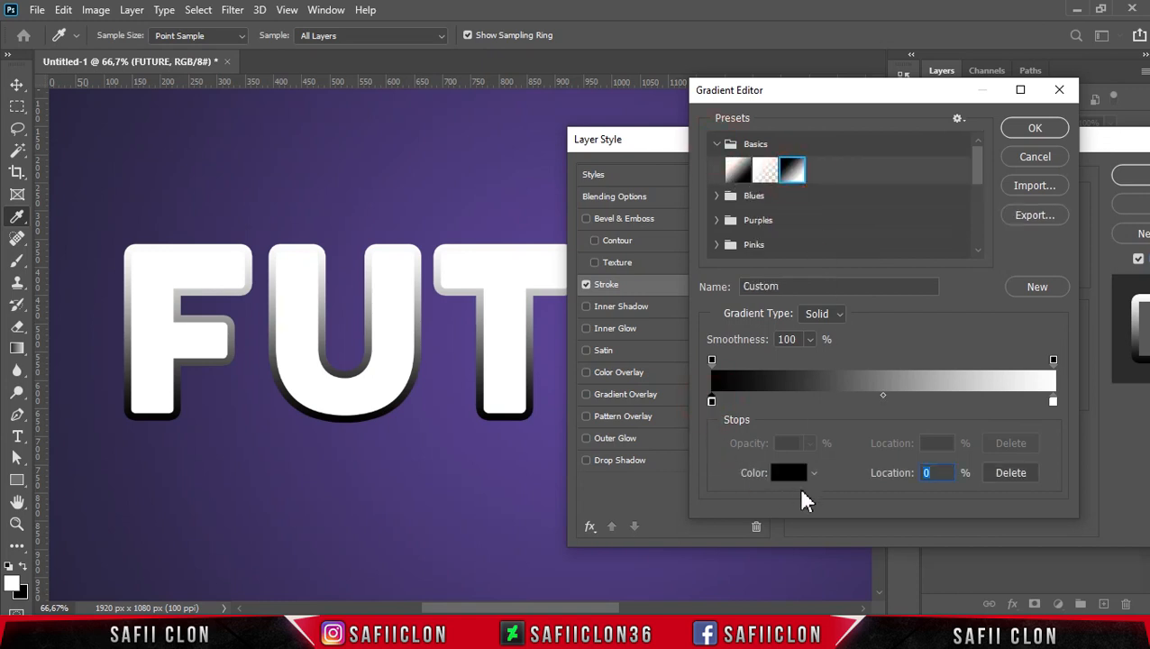
left_click(794, 474)
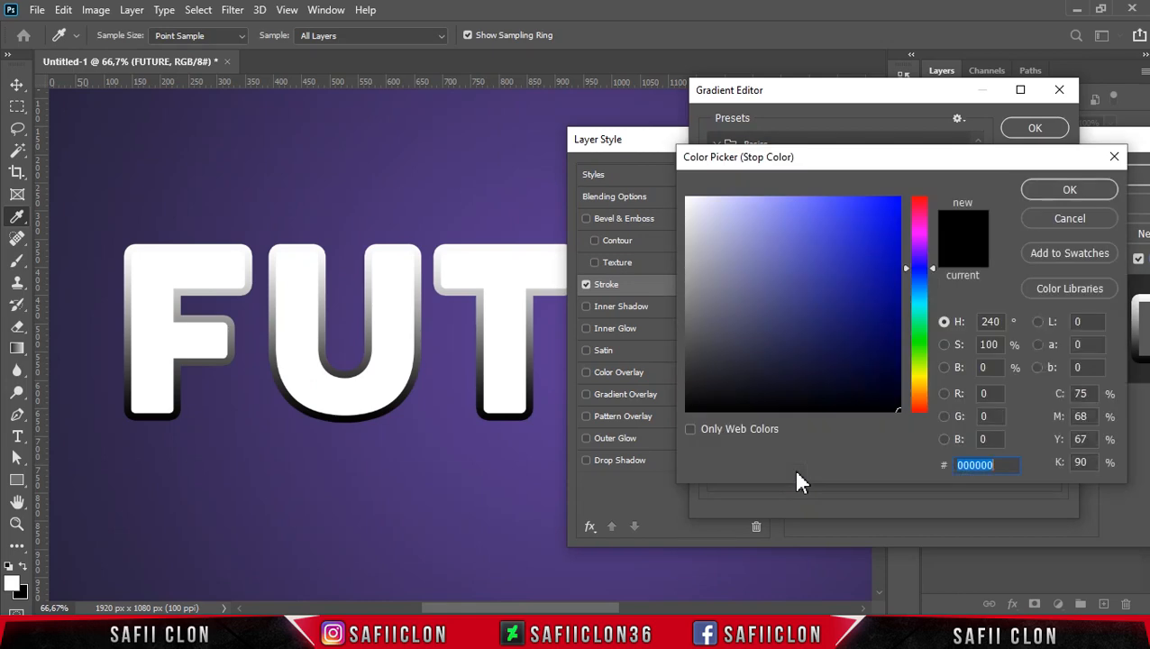
type("ff")
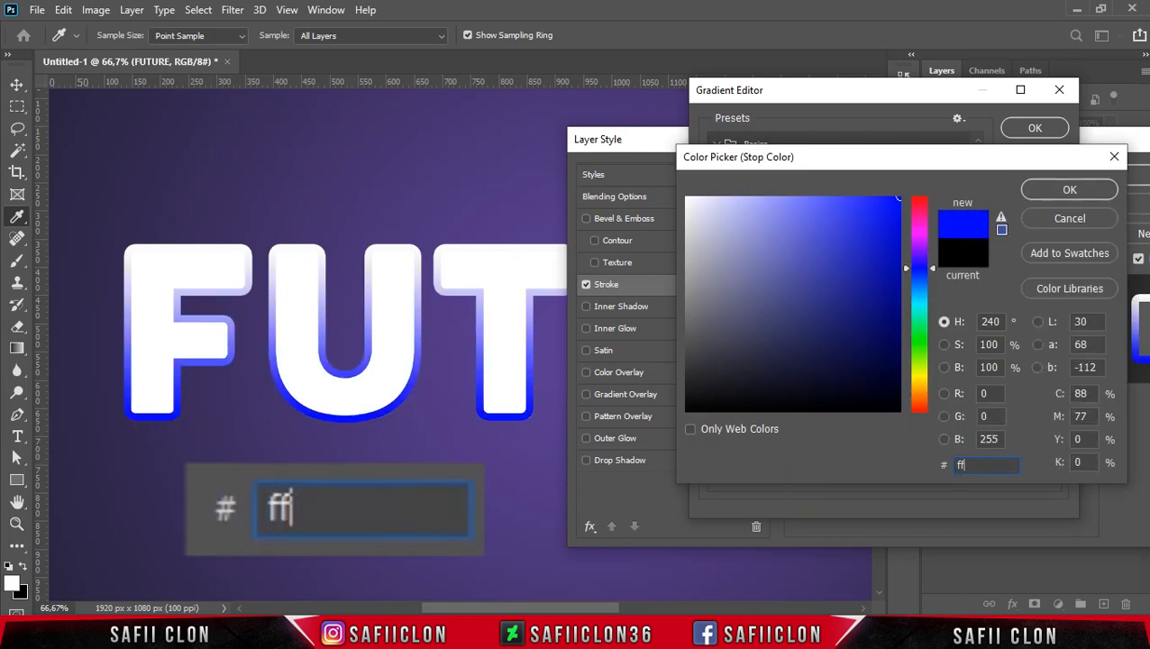
type("a311")
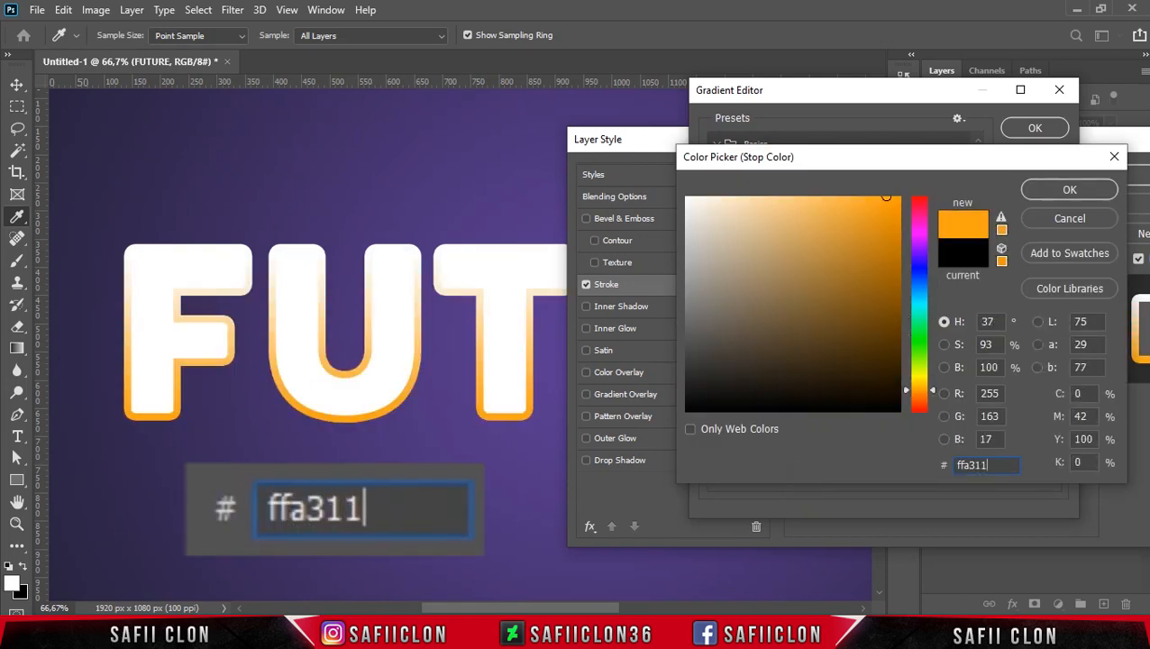
left_click_drag(987, 464, 955, 465)
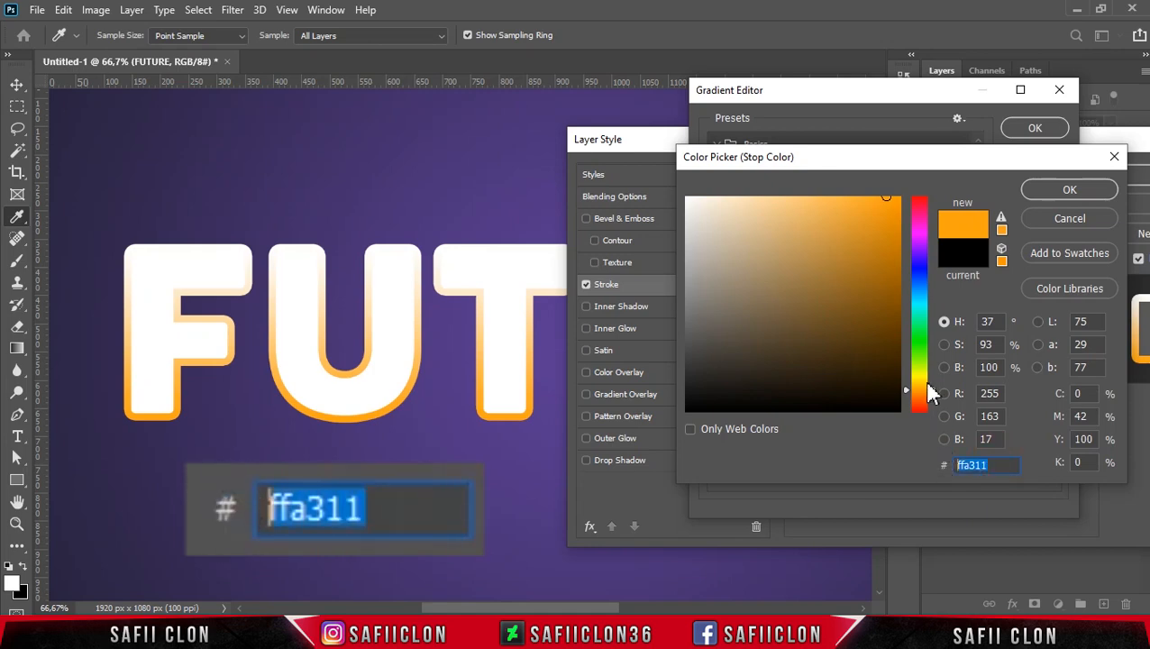
left_click(1055, 188)
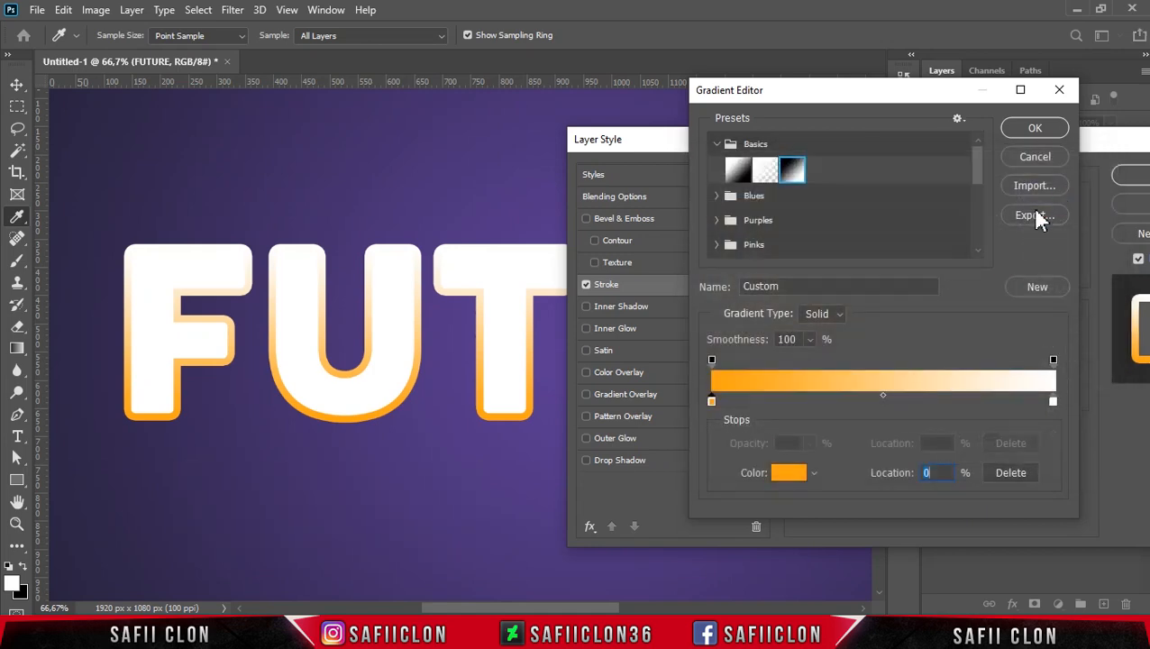
Add a color stop at 19% of the stroke gradient and color it ffdfc0.
left_click(746, 401)
left_click_drag(747, 402, 783, 408)
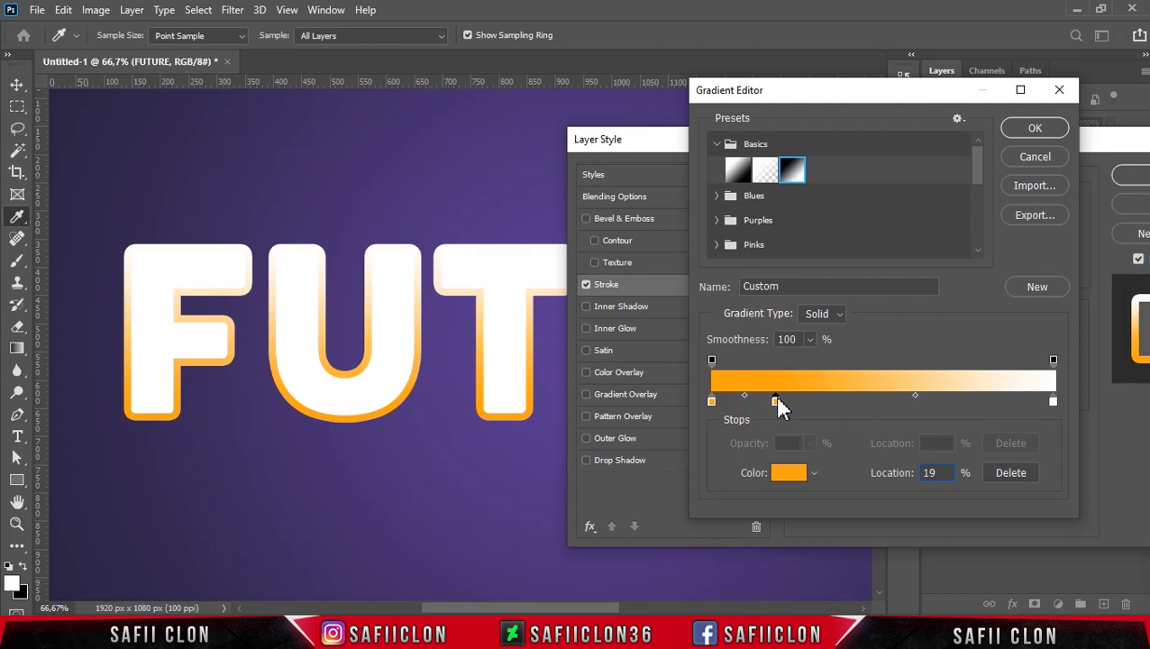
left_click(791, 474)
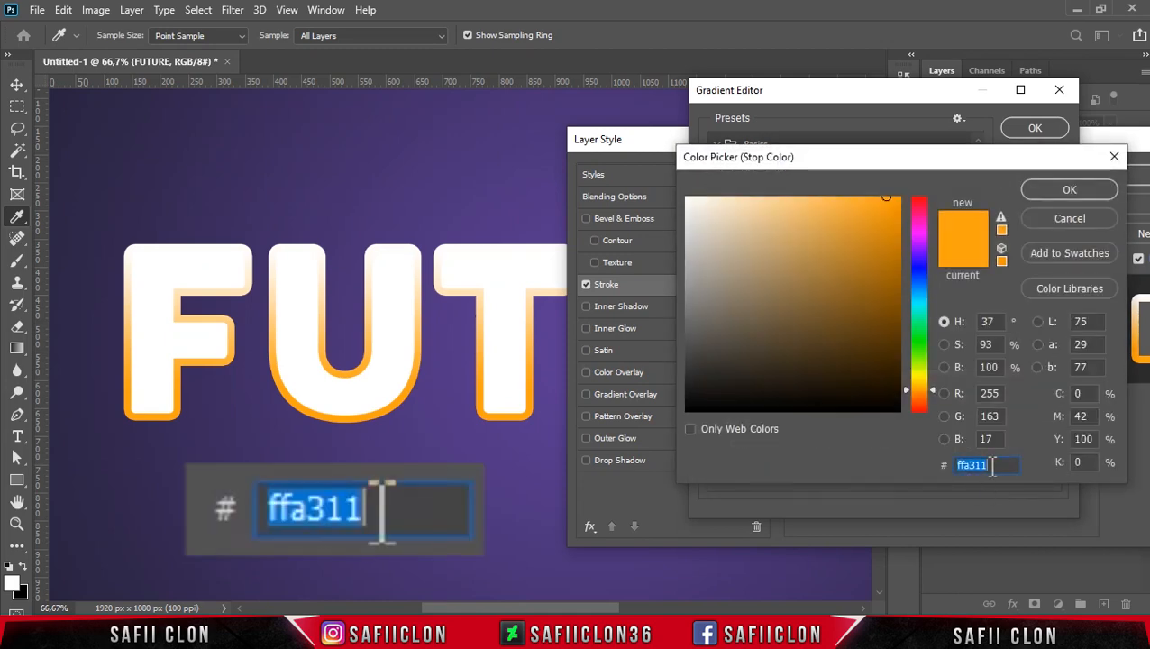
type("ff")
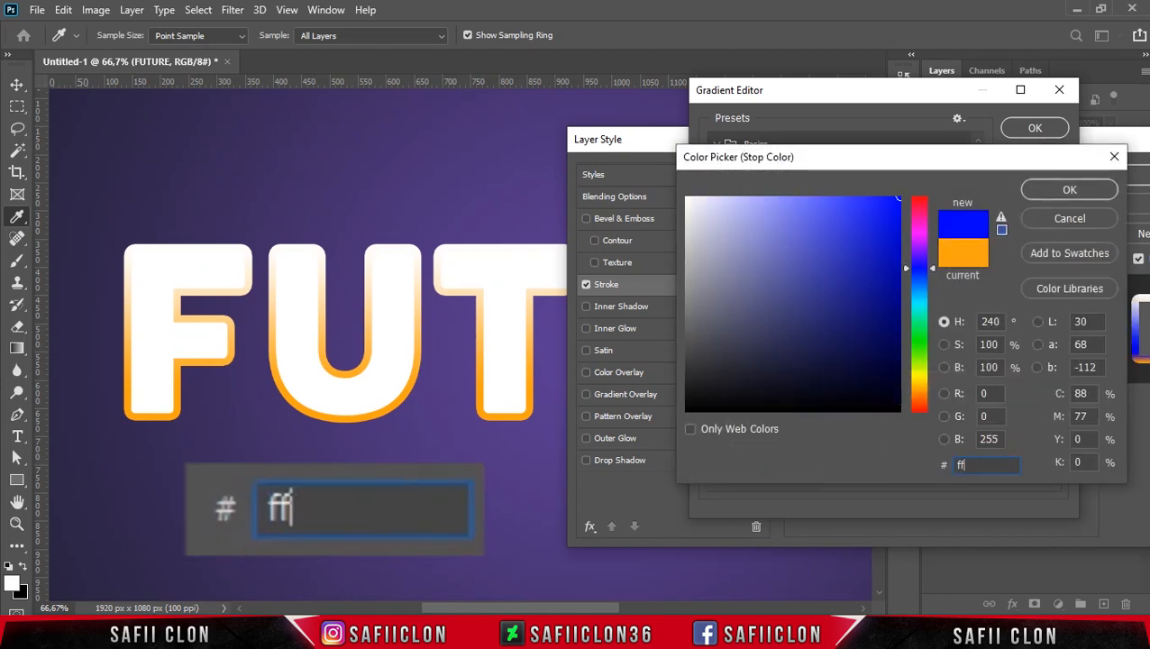
type("dfc0")
double_click(991, 464)
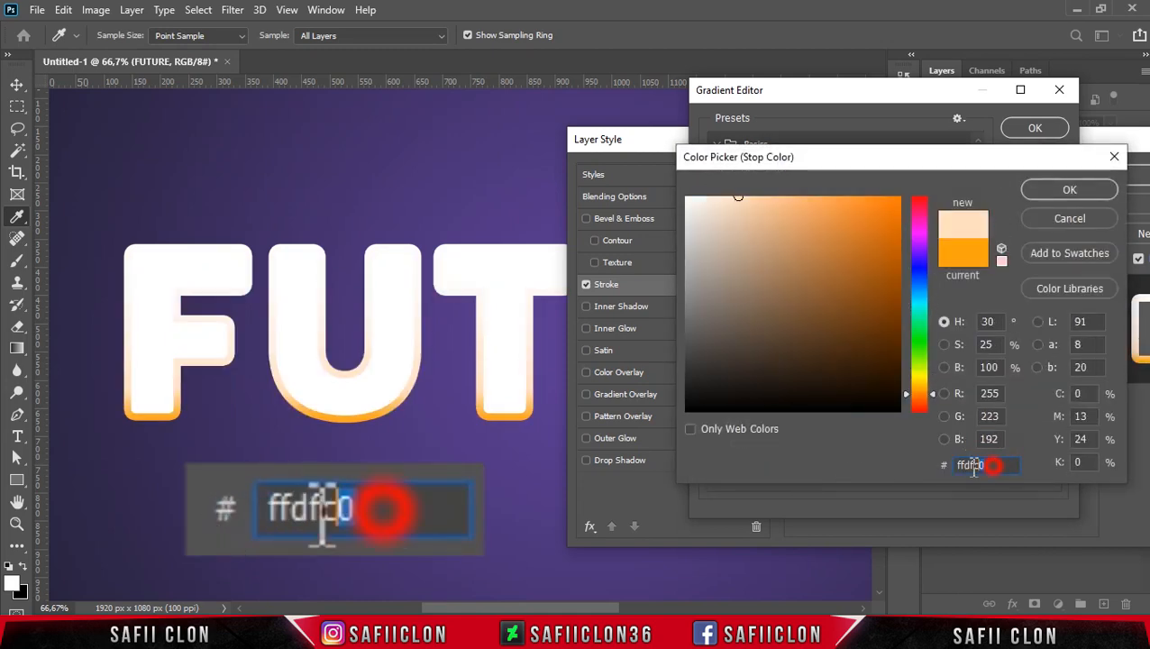
left_click(1068, 190)
Add a color stop at 35% of the stroke gradient and color it ffa311.
left_click(814, 402)
left_click_drag(816, 407, 831, 402)
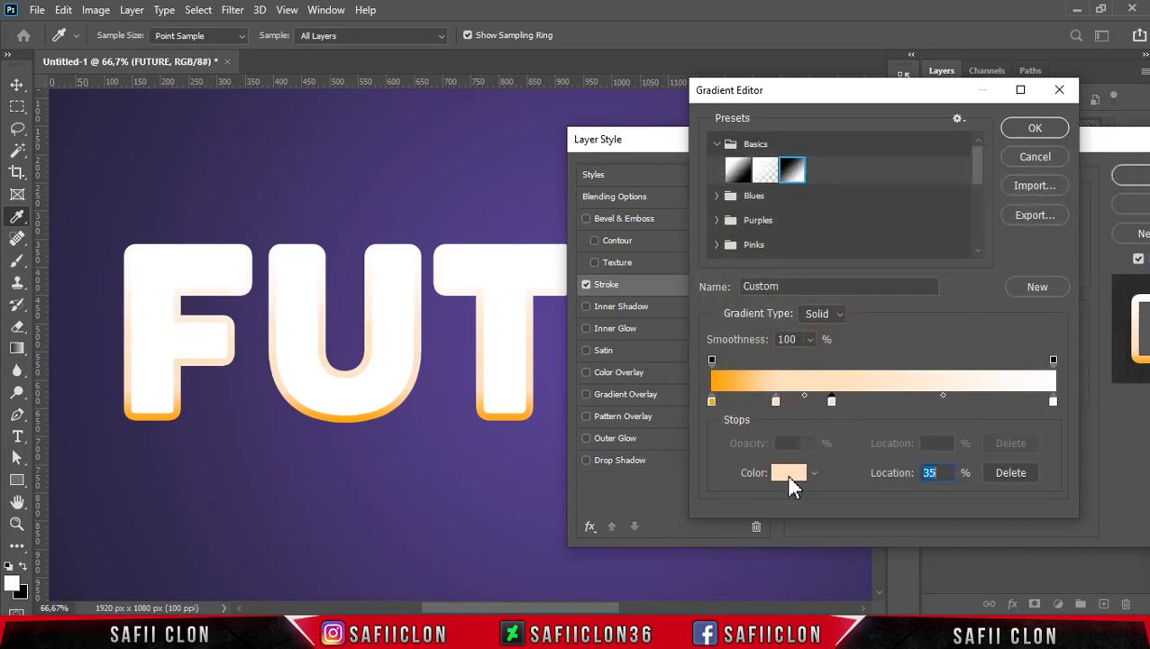
left_click(790, 475)
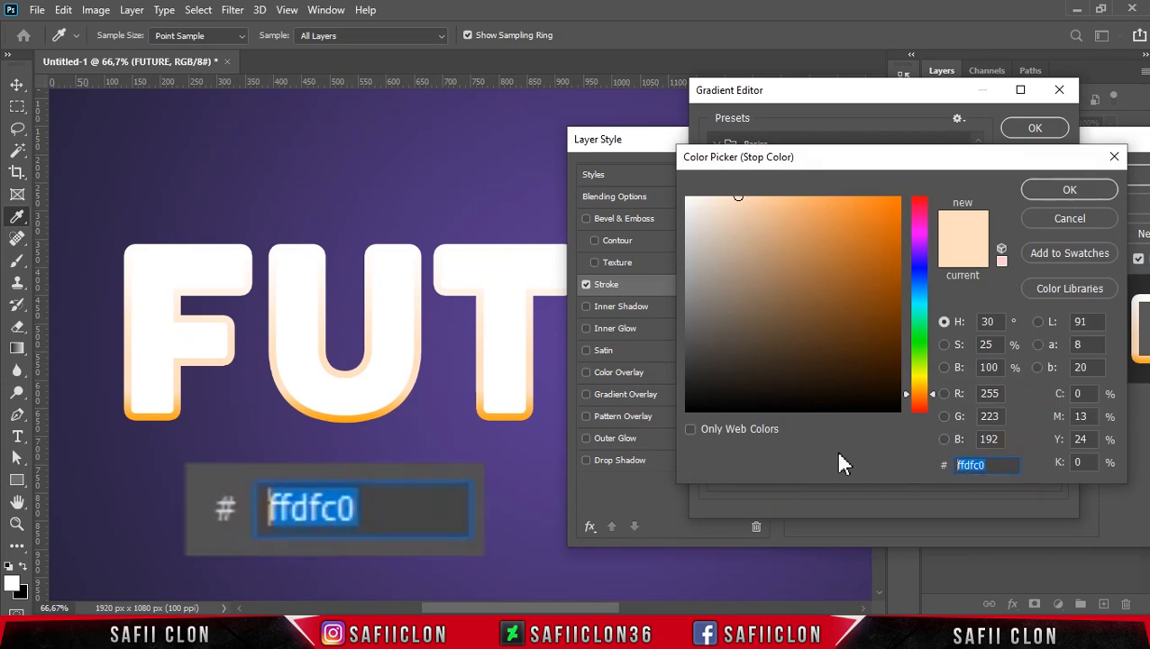
type("ffa31")
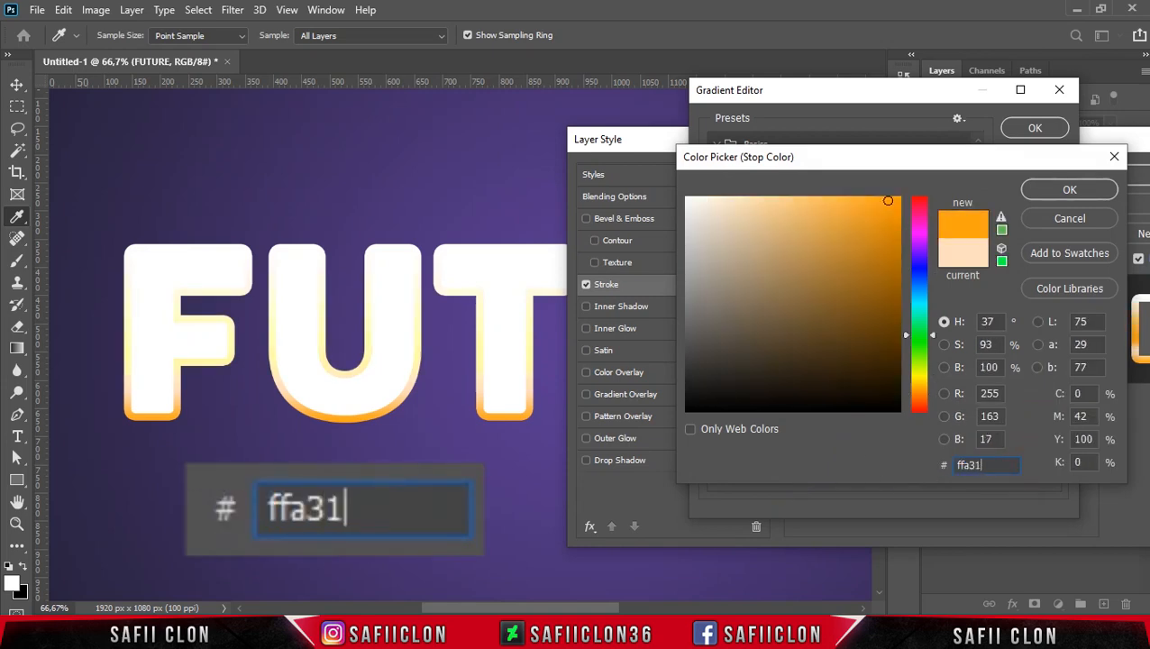
type("1")
left_click(1059, 190)
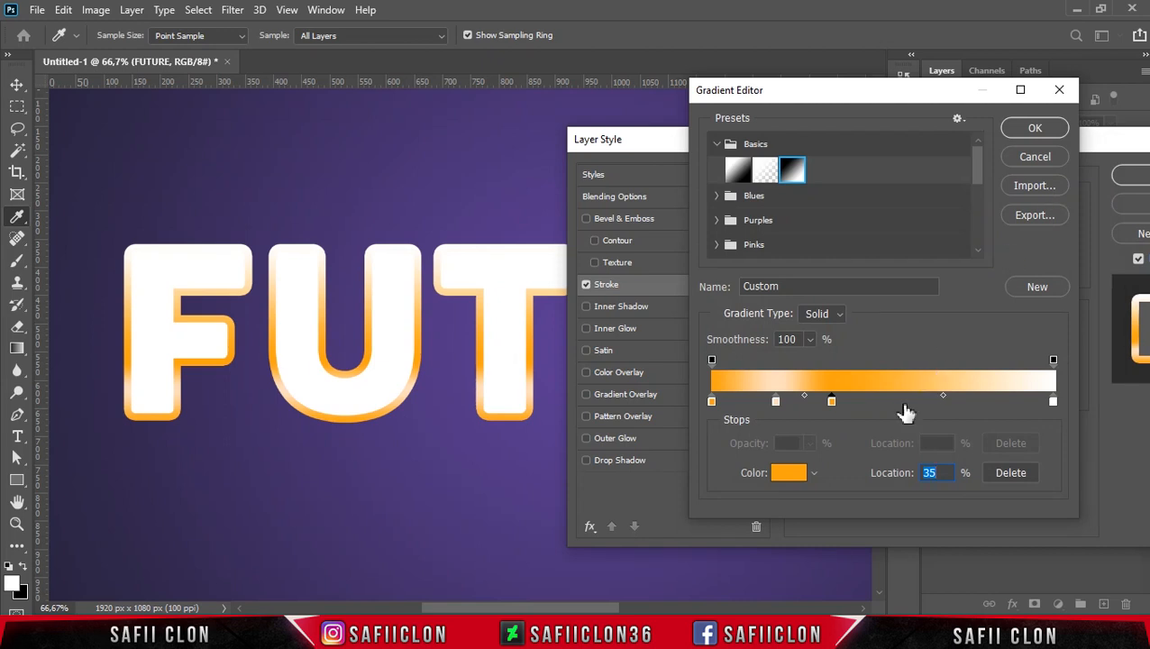
Add a color stop at 54% of the stroke gradient and color it ffdfc0.
left_click_drag(869, 404, 898, 404)
left_click(789, 474)
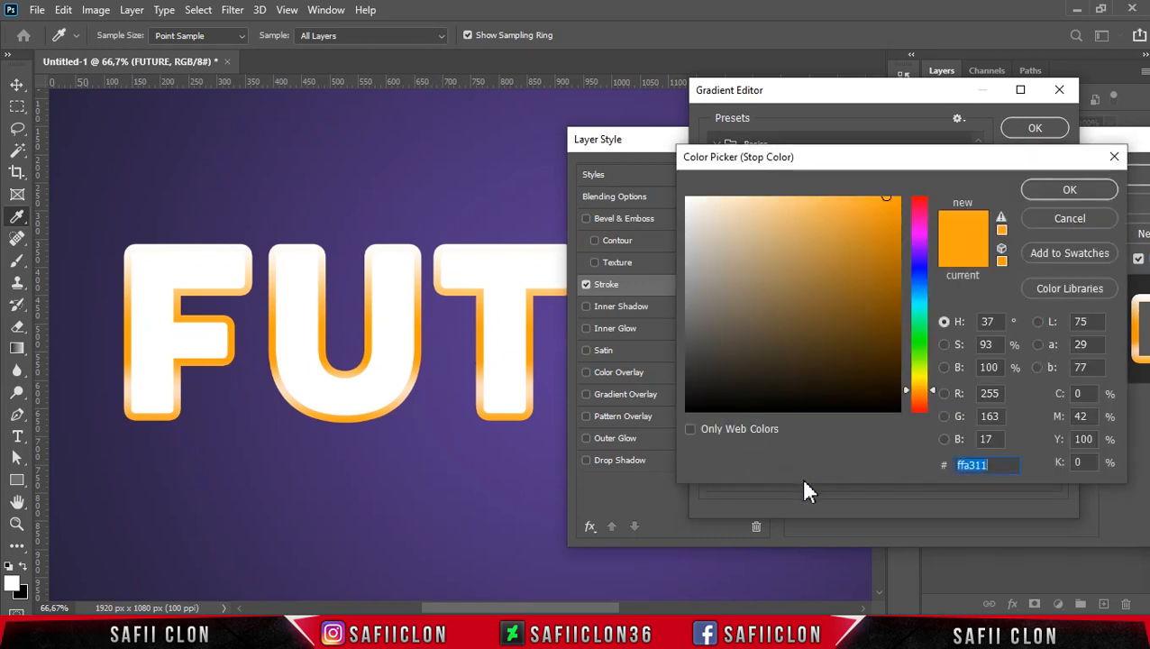
double_click(976, 465)
type("d")
key("BackSpace")
type("ffdfc0")
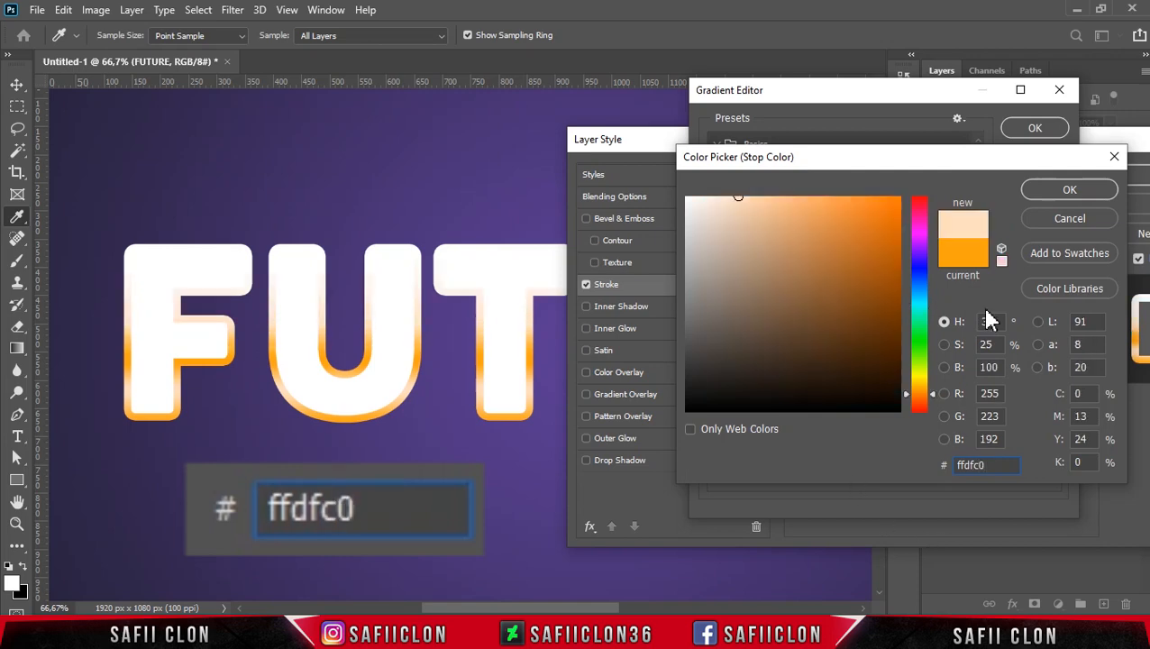
left_click(1053, 189)
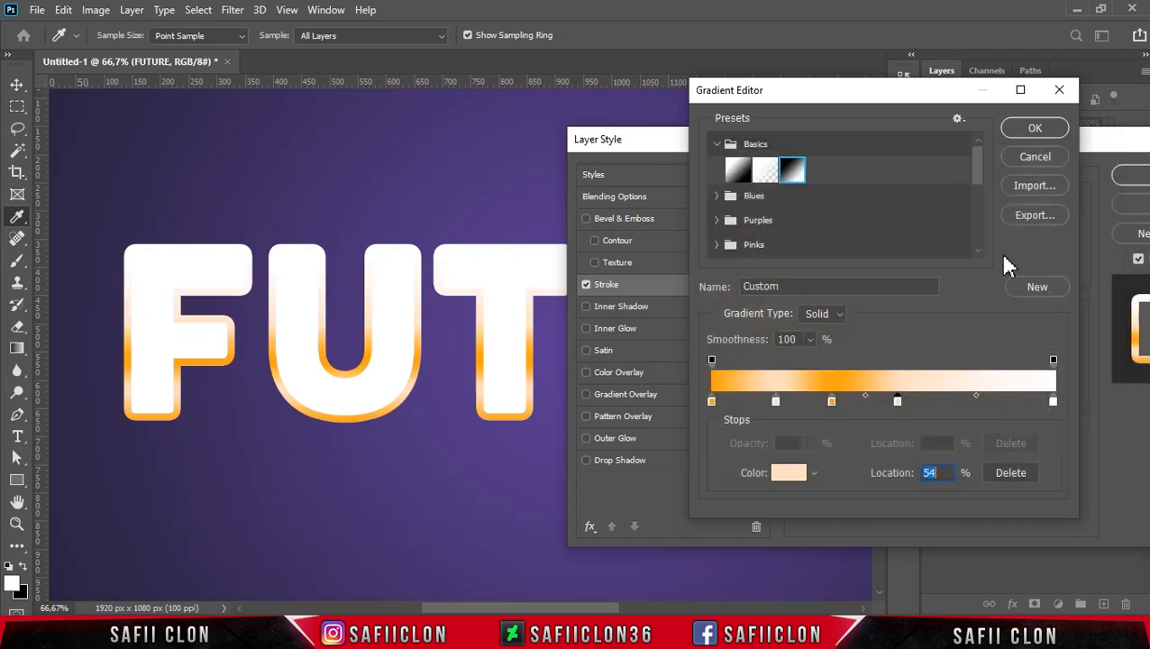
Add a color stop at 70% of the stroke gradient and color it ffa311.
left_click_drag(937, 406, 952, 402)
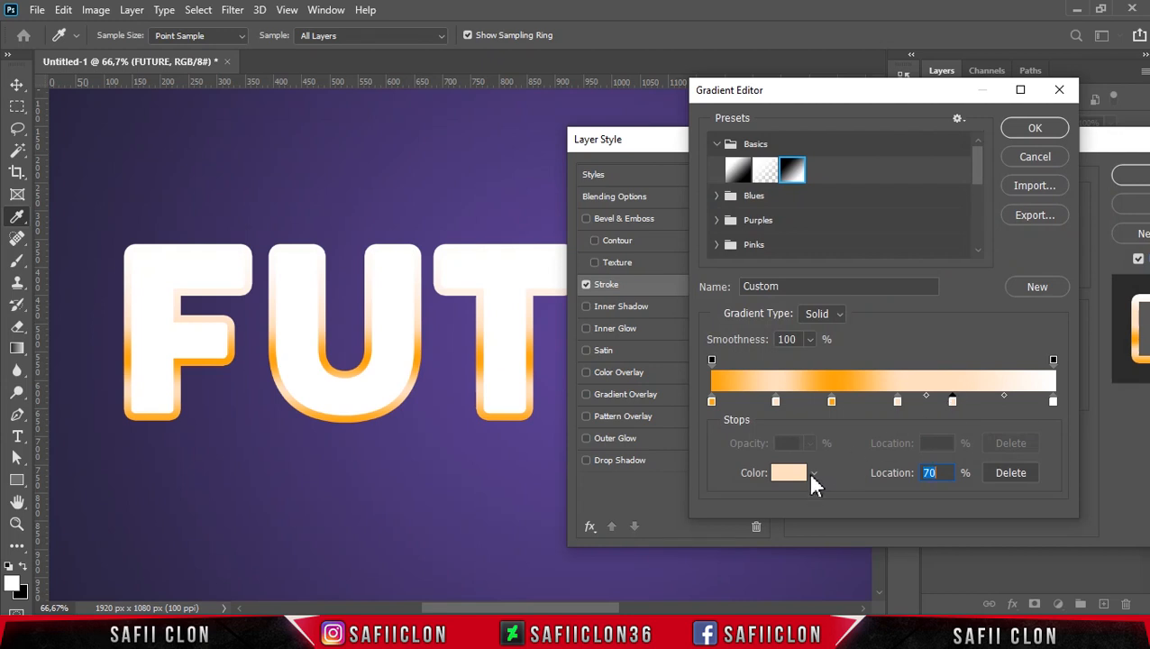
left_click(789, 473)
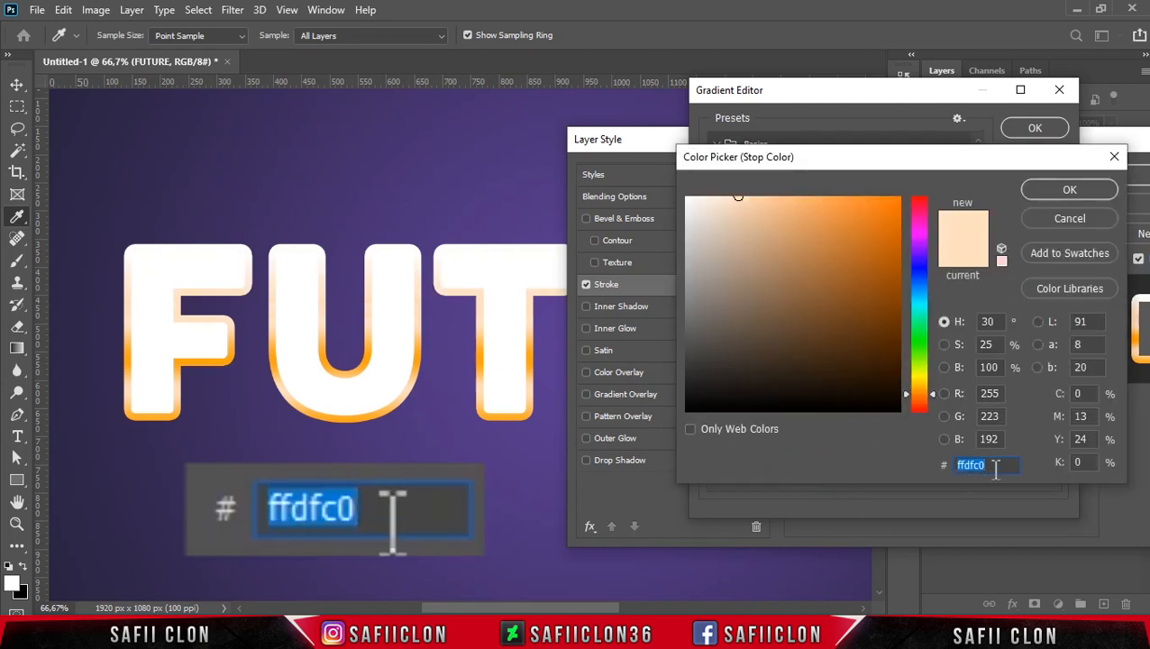
type("ffa31")
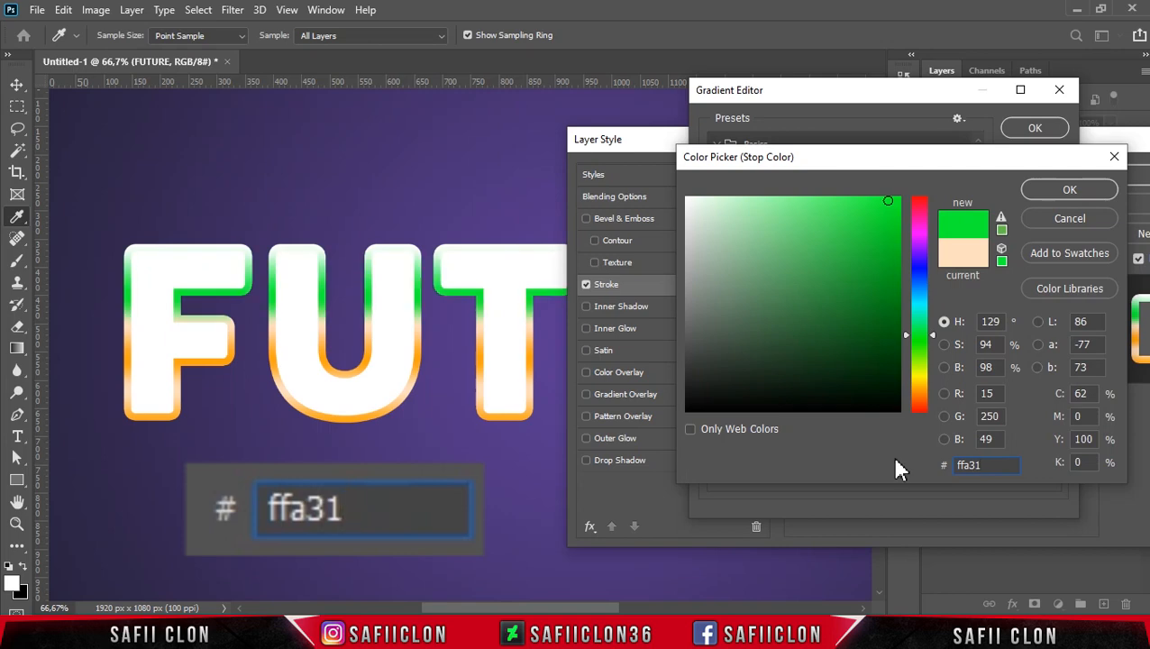
type("1")
left_click(1064, 188)
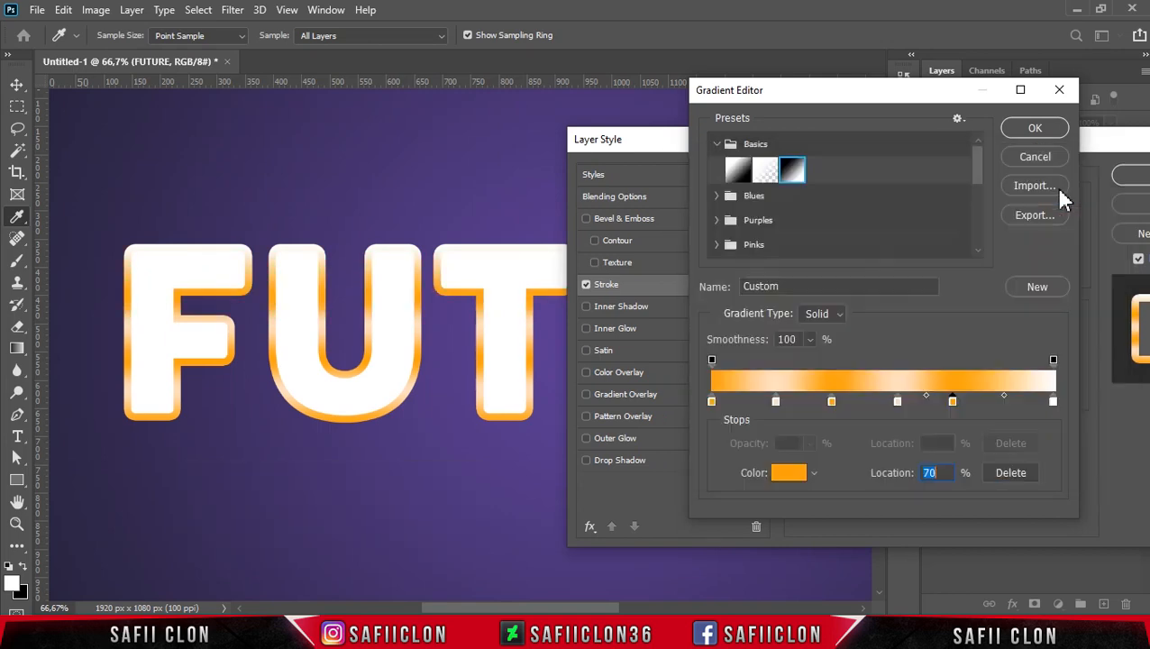
Add a color stop at 85% of the stroke gradient and color it ffdfc0.
left_click(1004, 402)
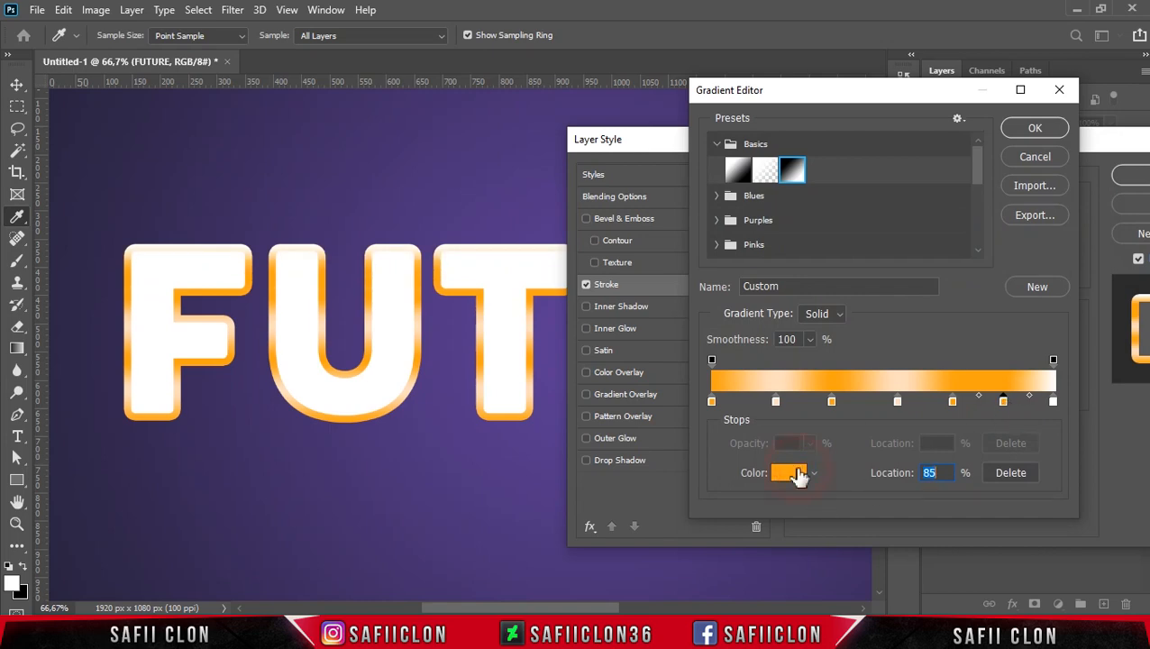
left_click(798, 474)
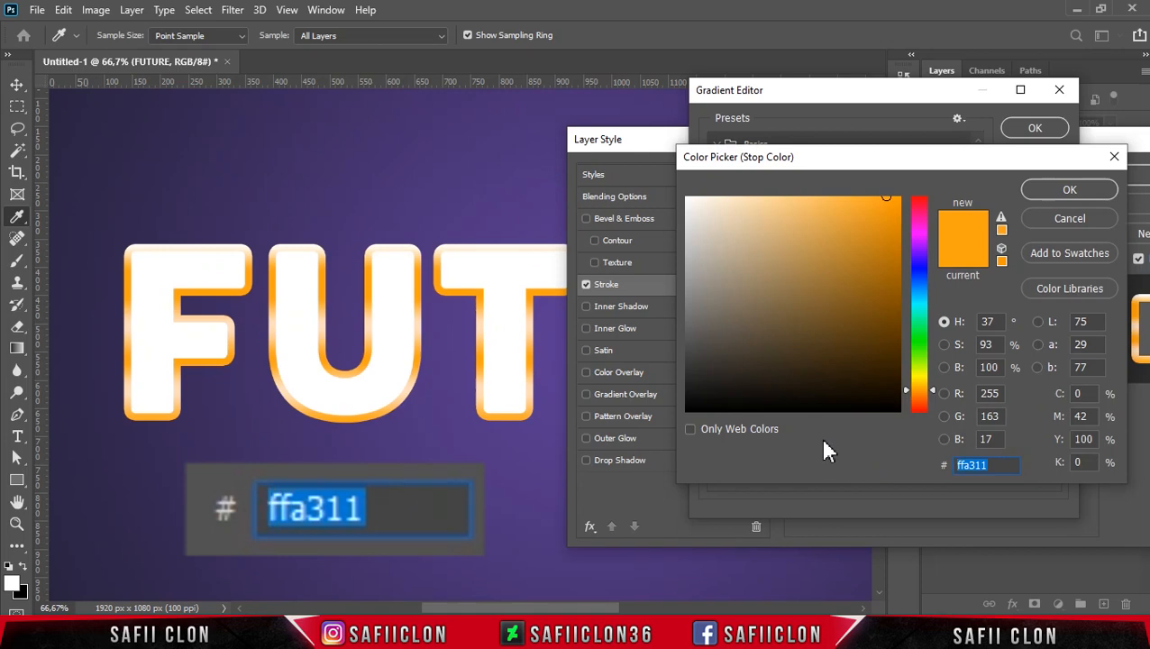
type("ff")
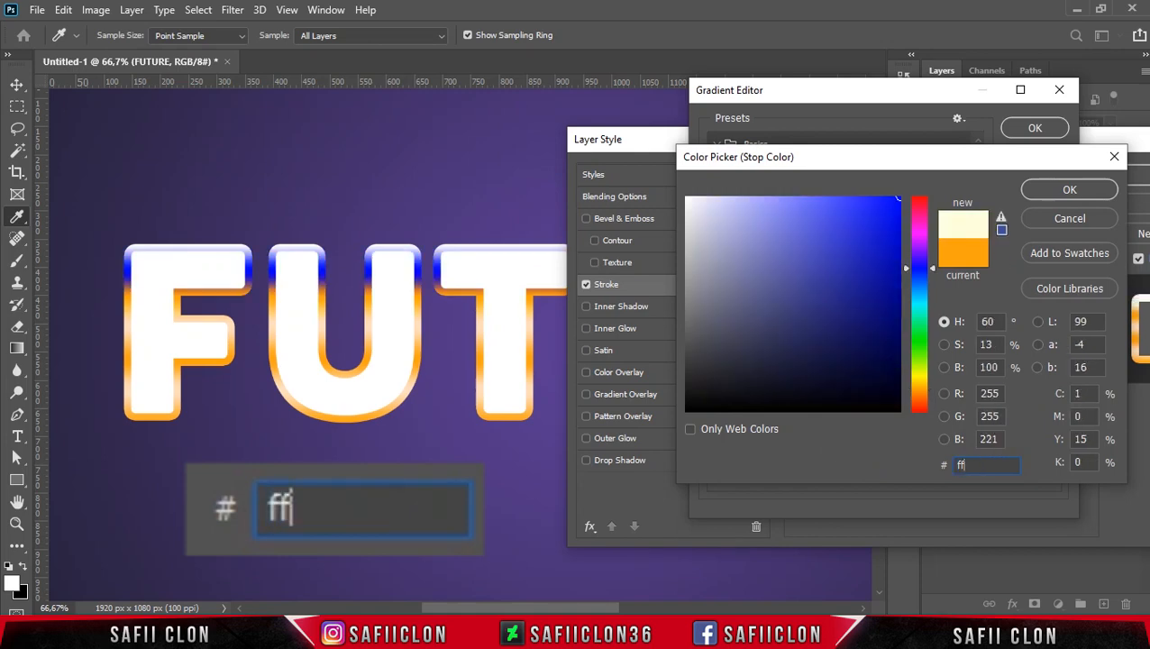
type("dfc0")
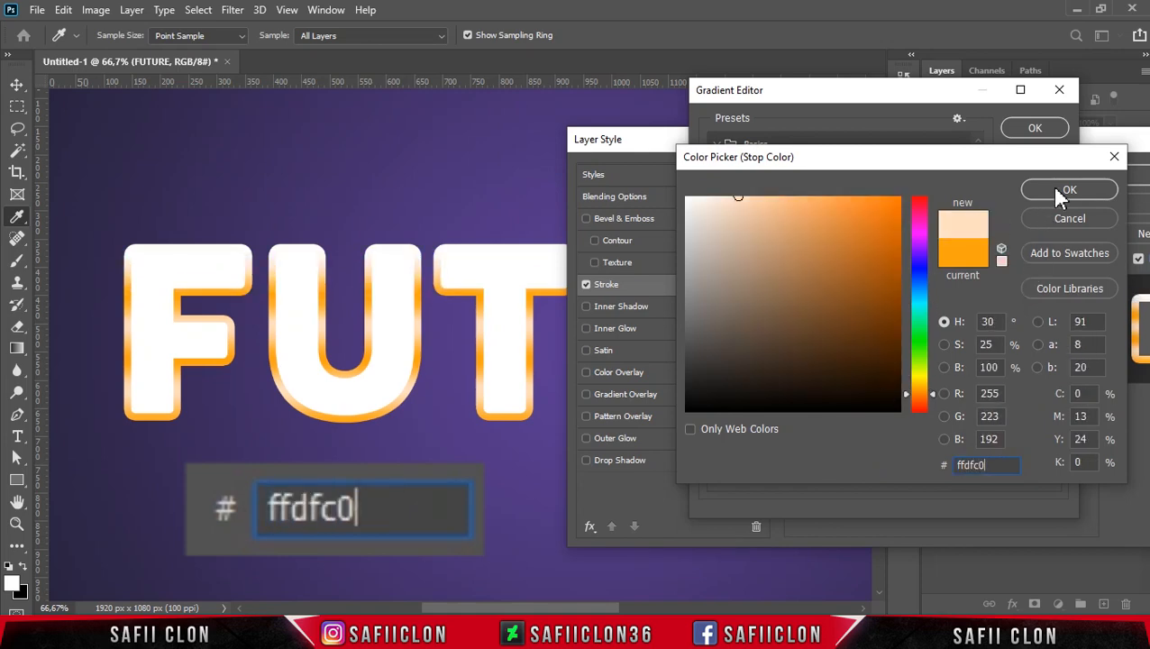
left_click(1063, 195)
Set the stroke gradient's final color stop at 100% to ffa311.
left_click(1053, 400)
left_click(790, 472)
left_click(988, 467)
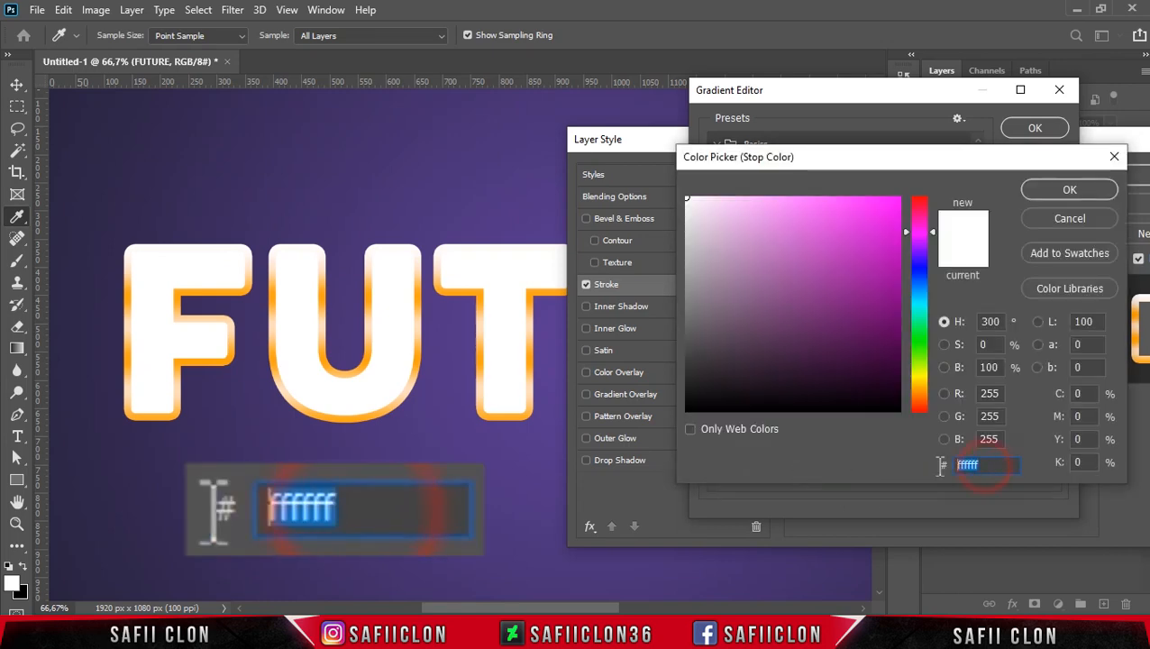
type("ffa31")
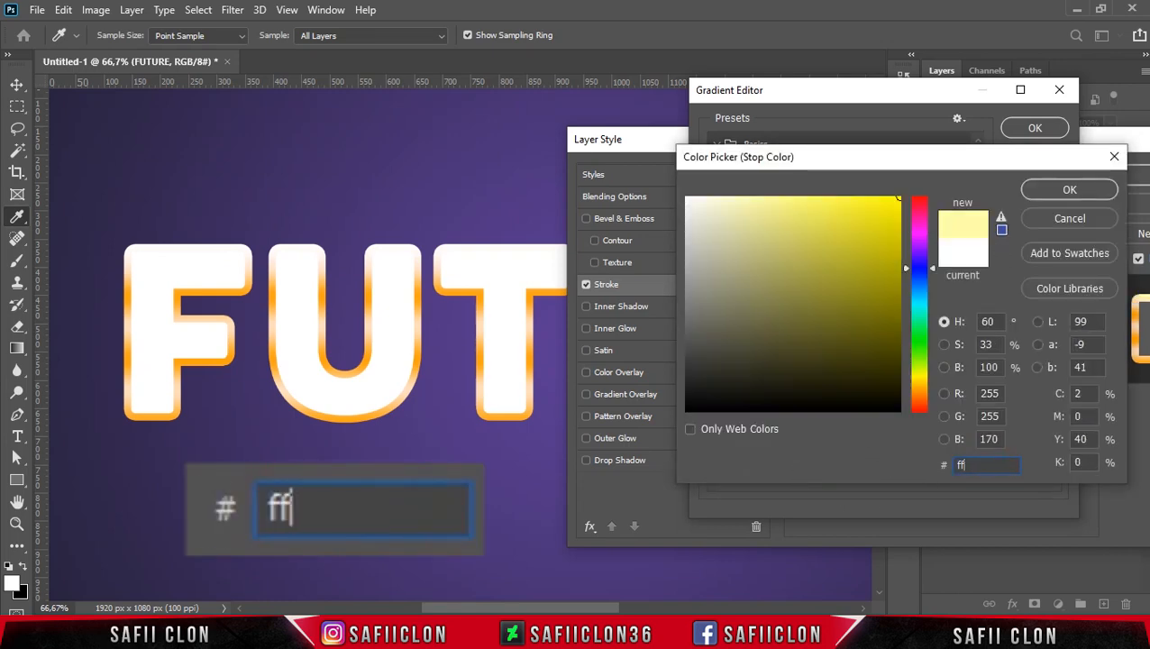
type("1")
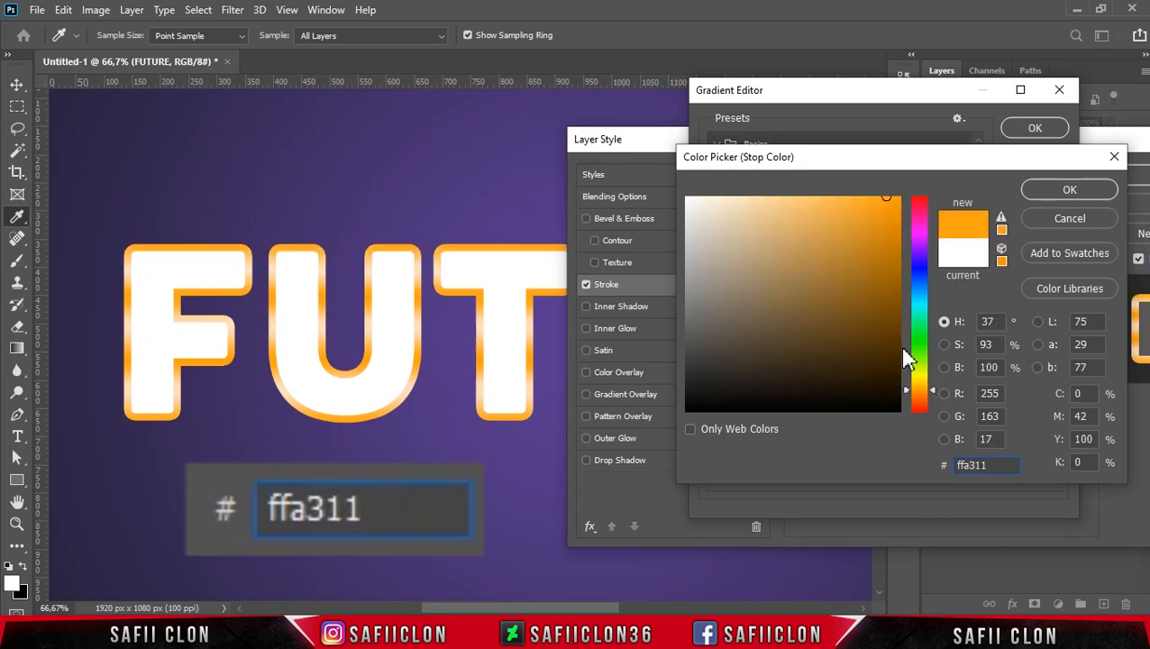
left_click(1069, 189)
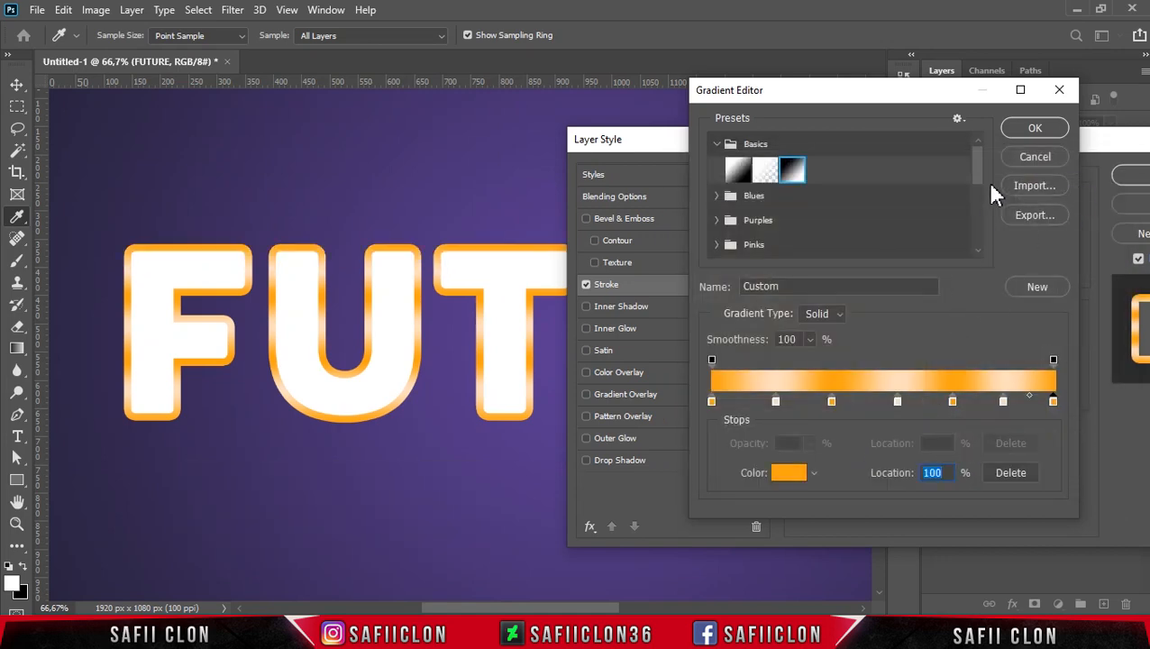
Apply the stroke gradient and add a Normal black drop shadow at 60% opacity, 147° angle, 10 px distance, 47% spread and 27 px size.
left_click(1033, 128)
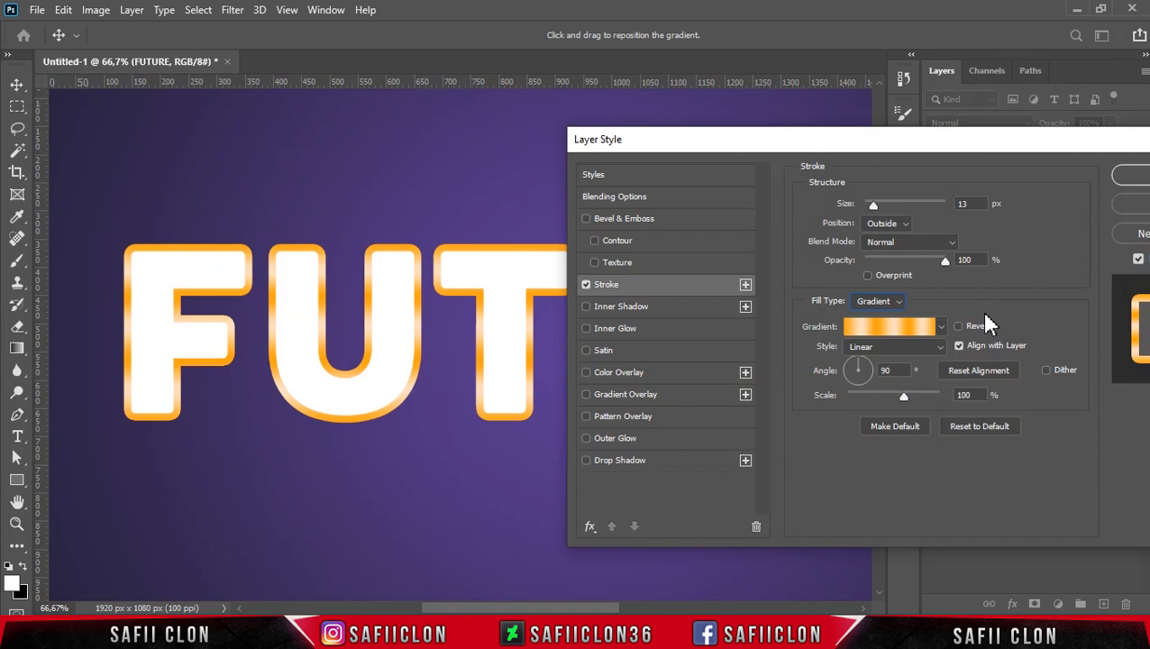
left_click(642, 467)
left_click(945, 207)
left_click(903, 208)
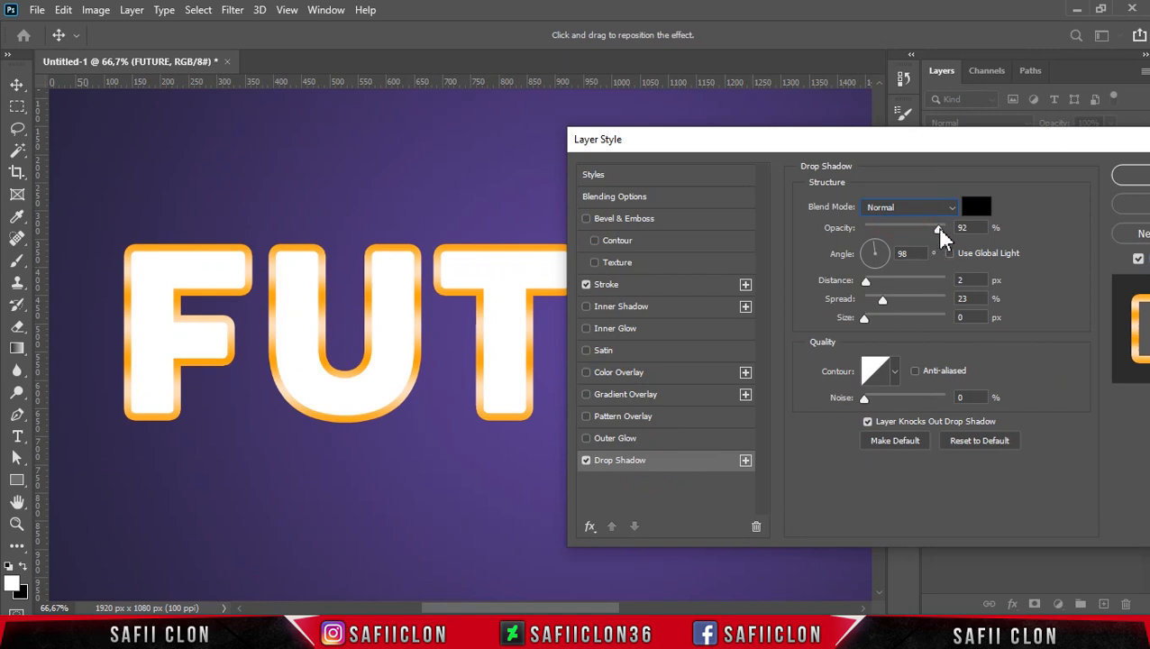
left_click_drag(940, 236, 874, 254)
left_click_drag(867, 255, 880, 318)
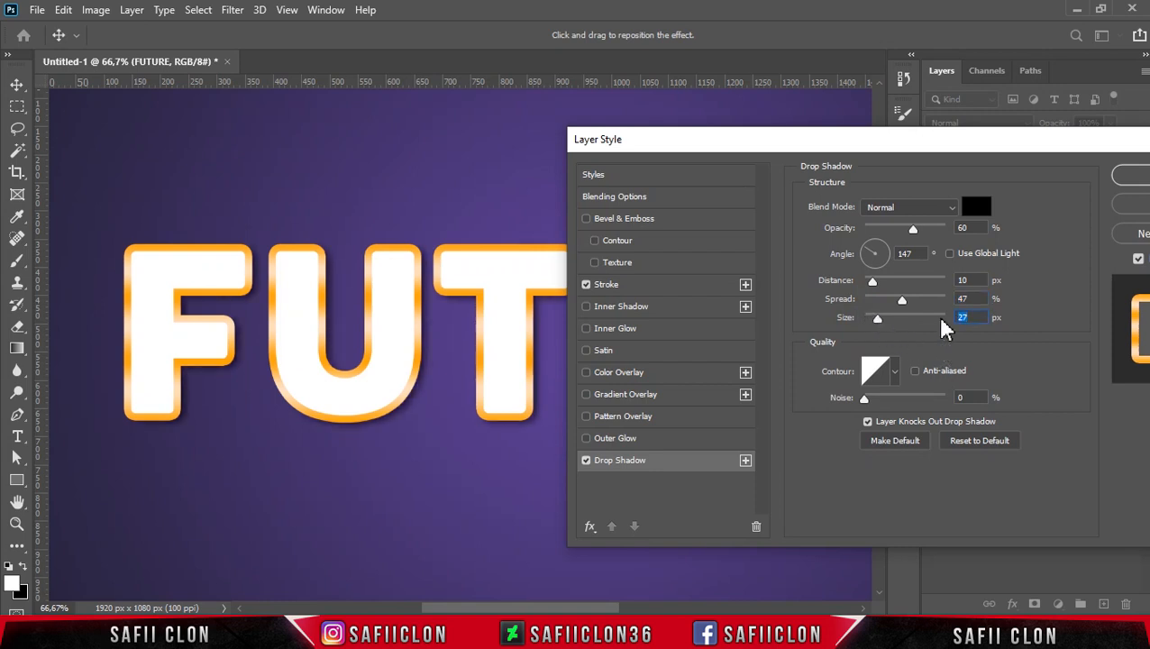
left_click(1014, 146)
left_click_drag(1014, 146, 795, 155)
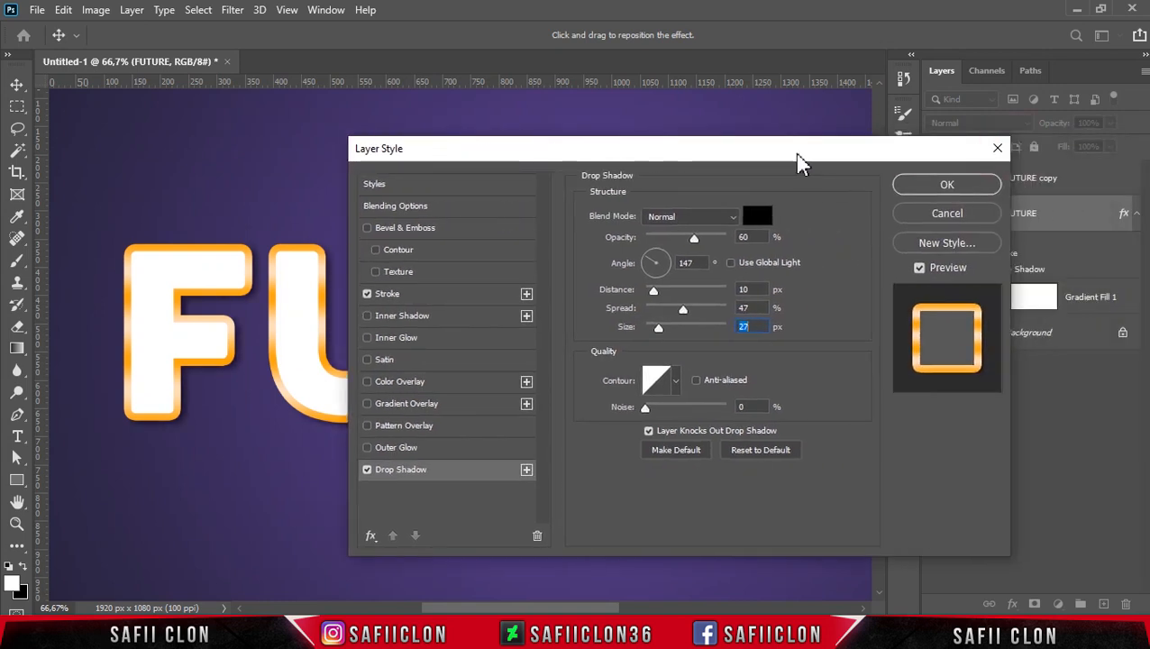
left_click(944, 185)
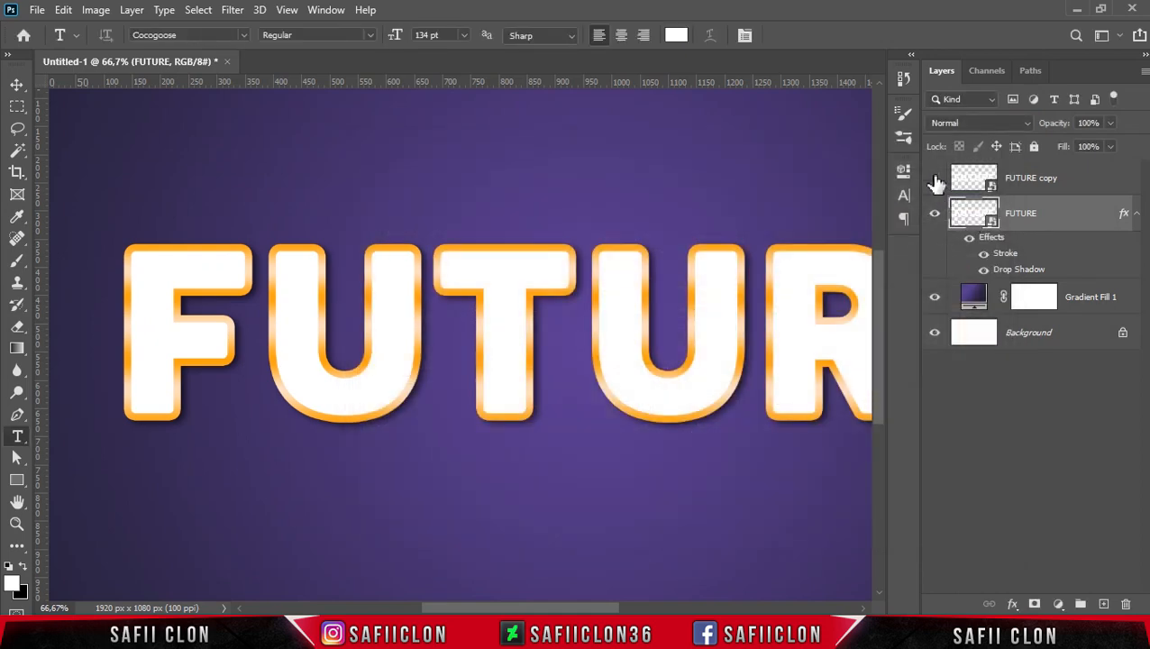
Show the FUTURE copy layer and add a Gradient Overlay effect with Normal blend mode and 100% opacity.
left_click(935, 179)
left_click(1069, 188)
right_click(1071, 188)
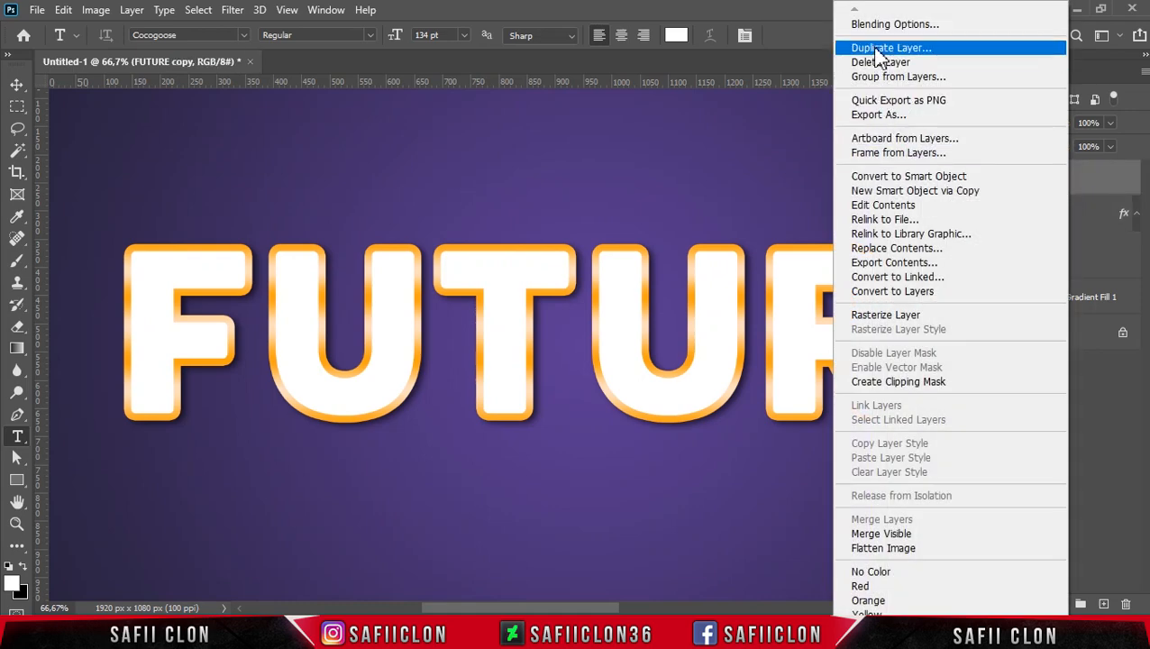
left_click(900, 27)
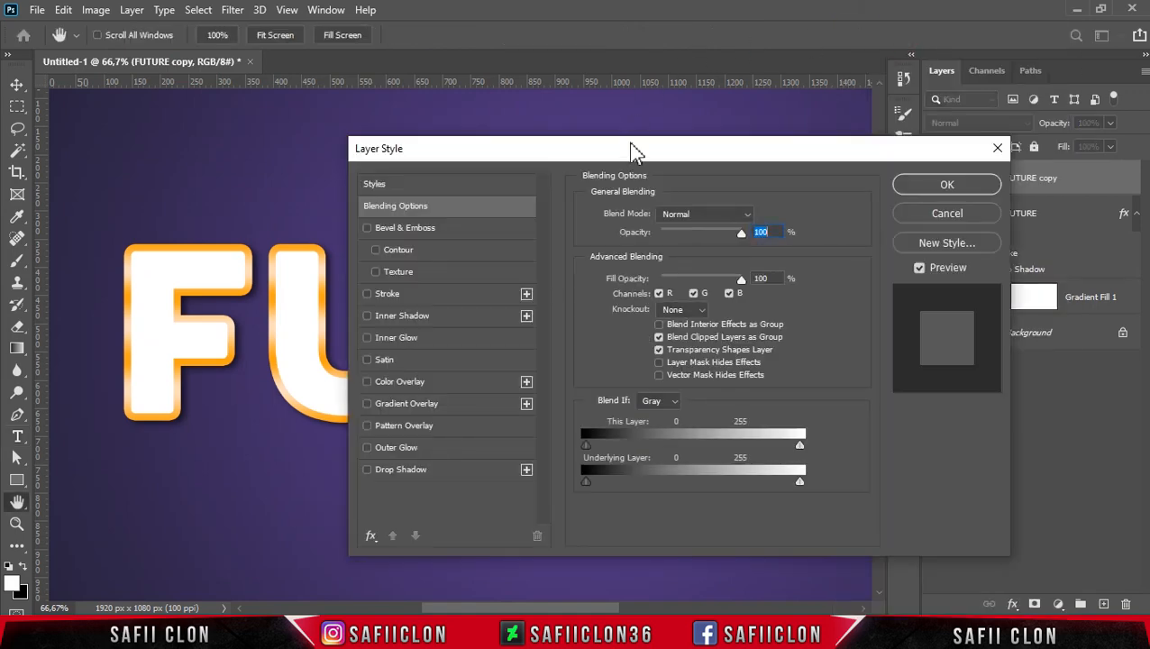
left_click_drag(631, 148, 854, 133)
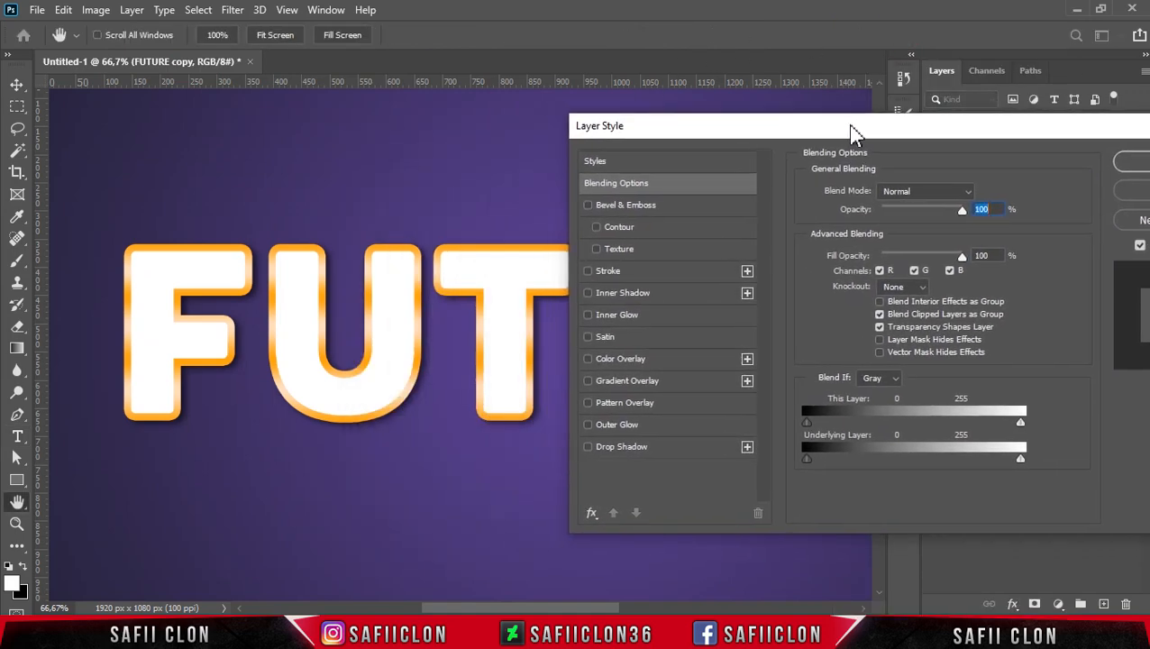
left_click(654, 386)
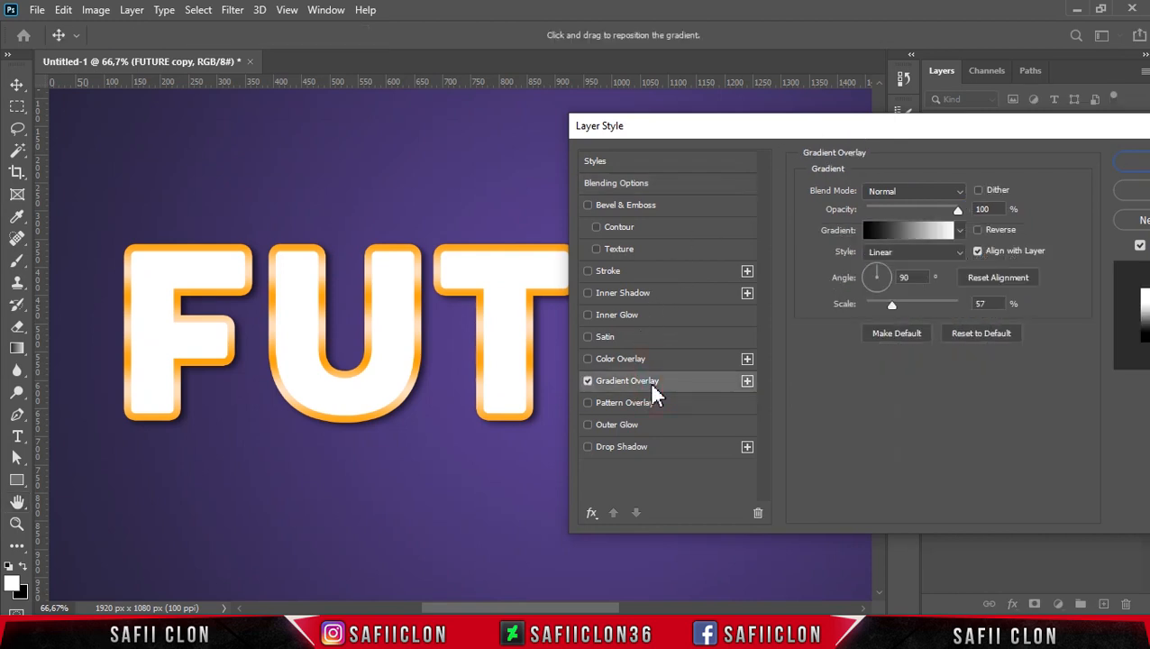
left_click(937, 192)
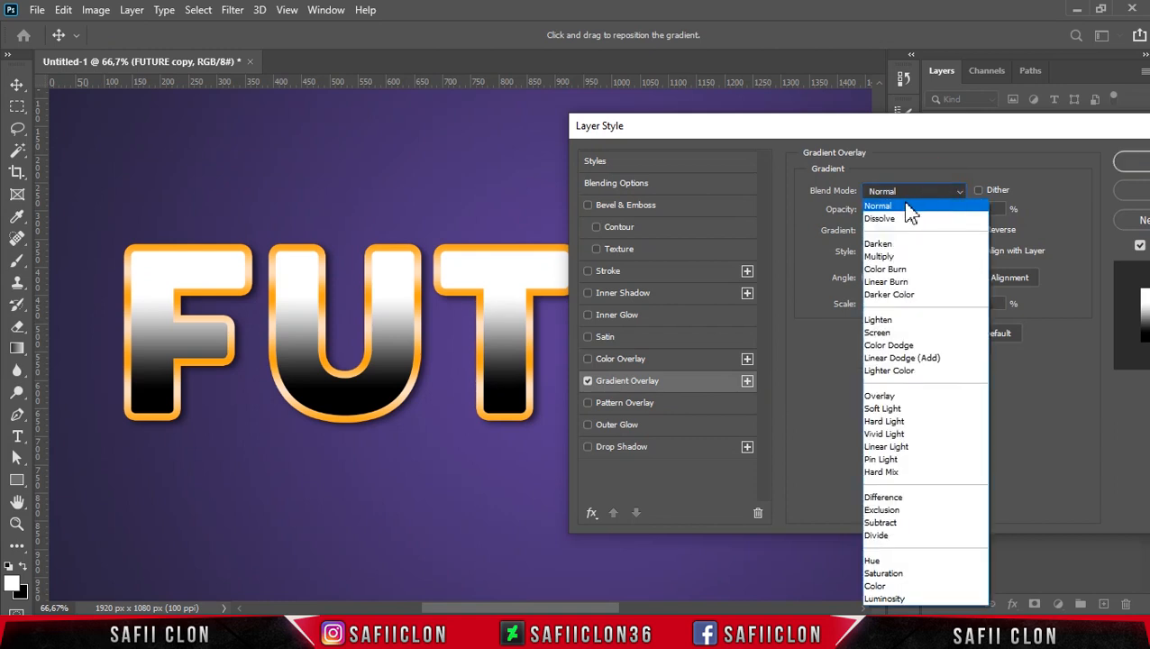
left_click(911, 210)
left_click(958, 209)
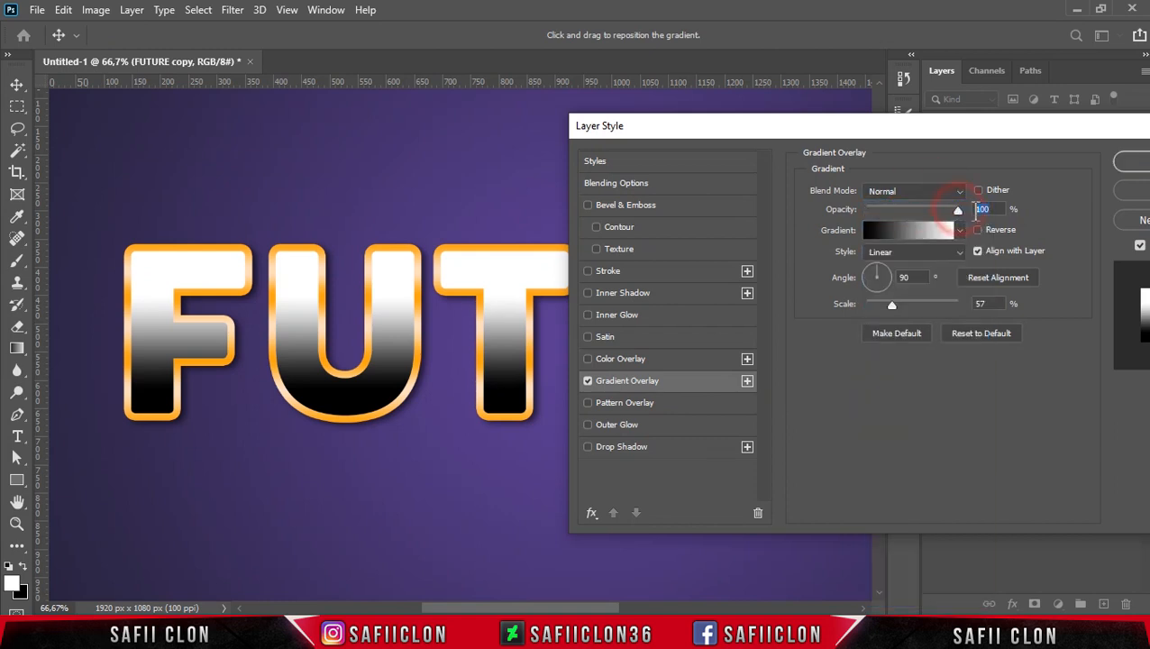
Import the GW Gradients.grd file into the gradient presets for the overlay.
left_click(926, 232)
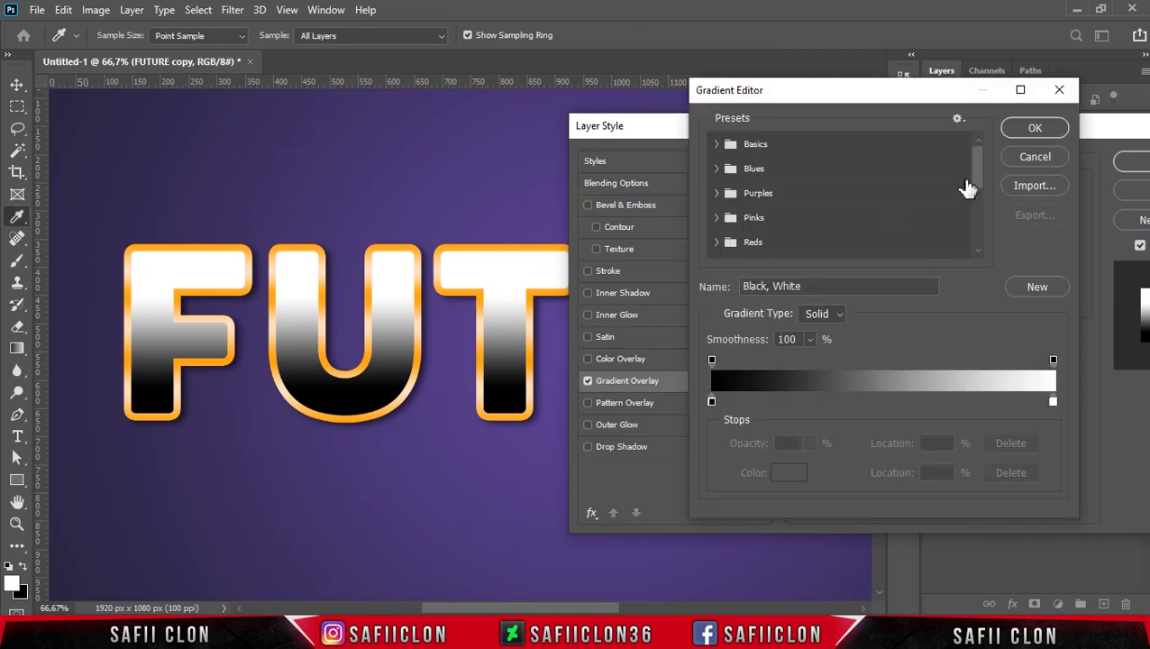
left_click(1035, 185)
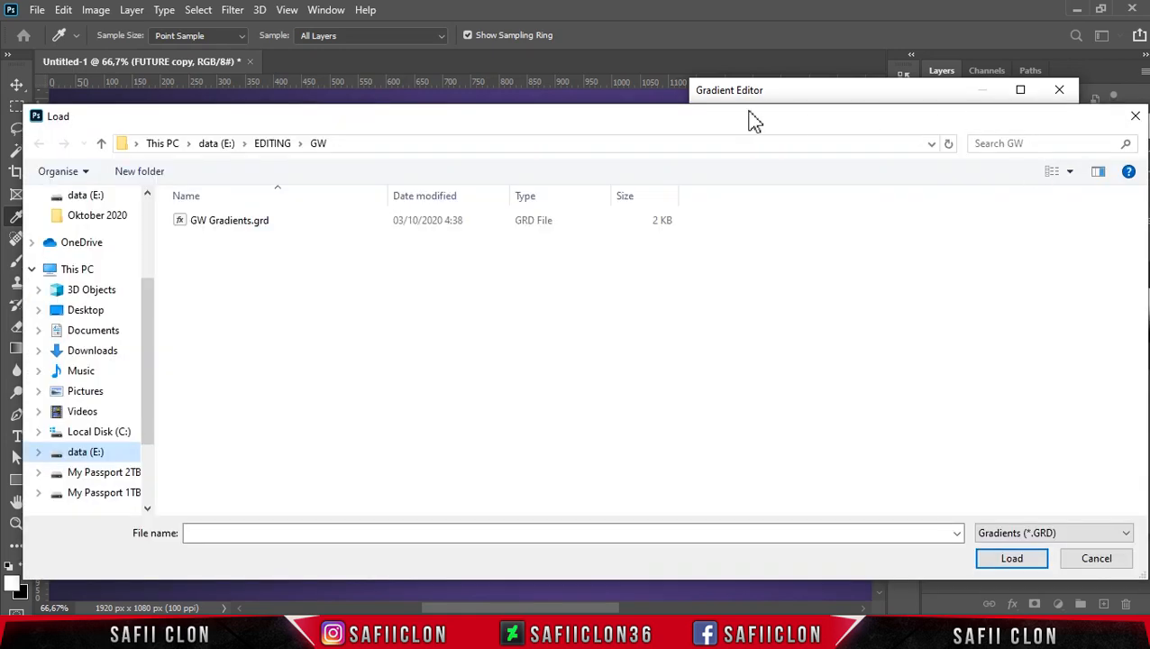
left_click(258, 223)
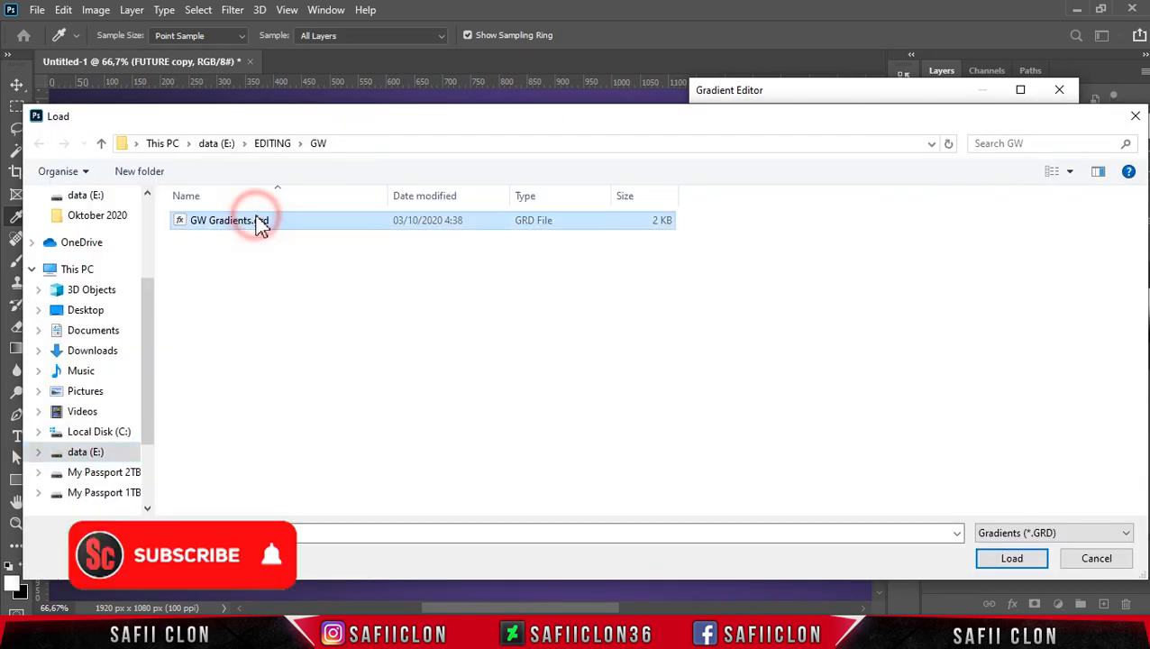
left_click(1024, 559)
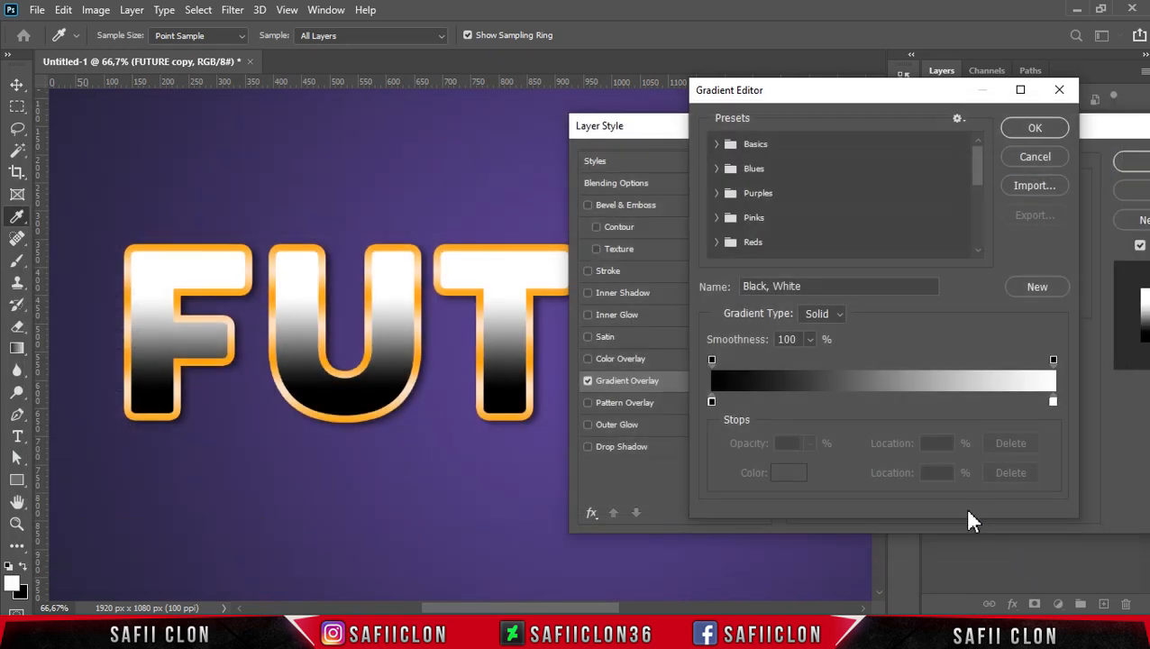
Apply the preset from the GW Gradients group to the overlay and set its scale to 69%.
left_click_drag(979, 179, 977, 236)
left_click(717, 248)
left_click(739, 249)
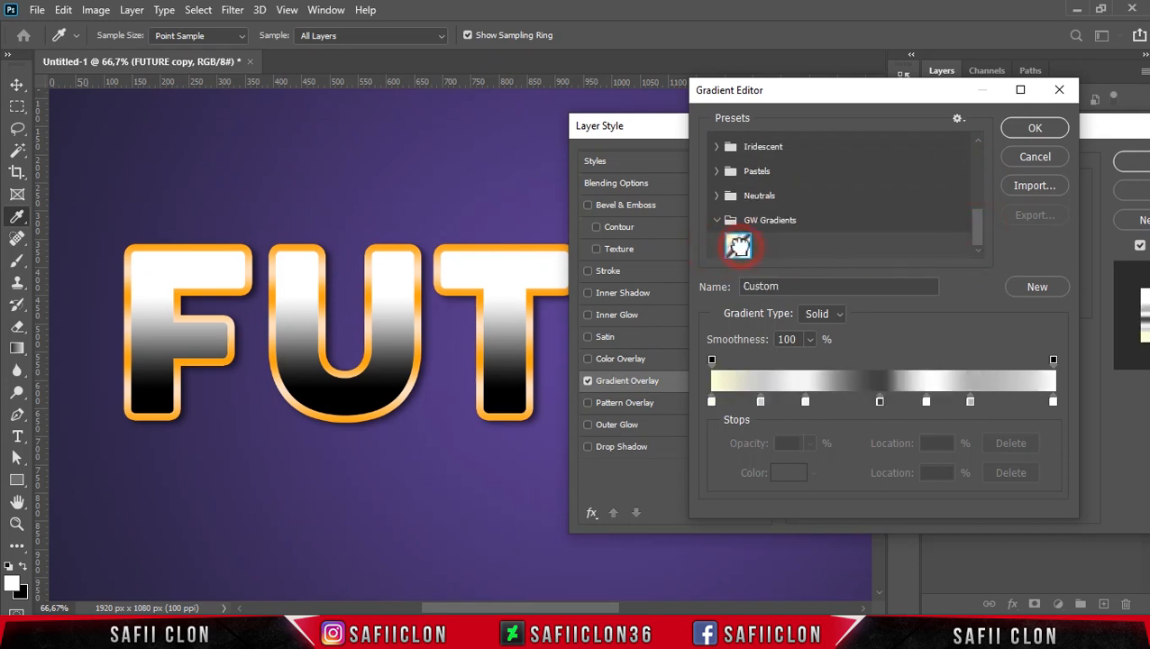
left_click(1027, 128)
left_click_drag(915, 276, 901, 305)
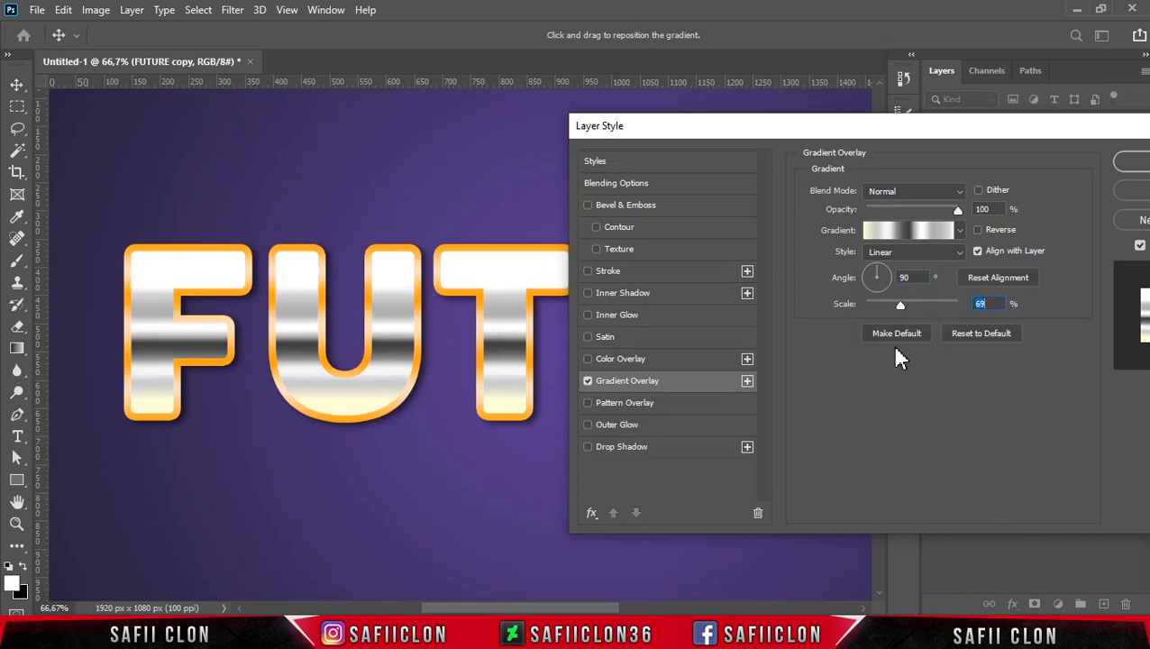
Add a drop shadow to FUTURE copy with Normal blend mode, color 020202, 84% opacity and a 90° angle.
left_click(634, 450)
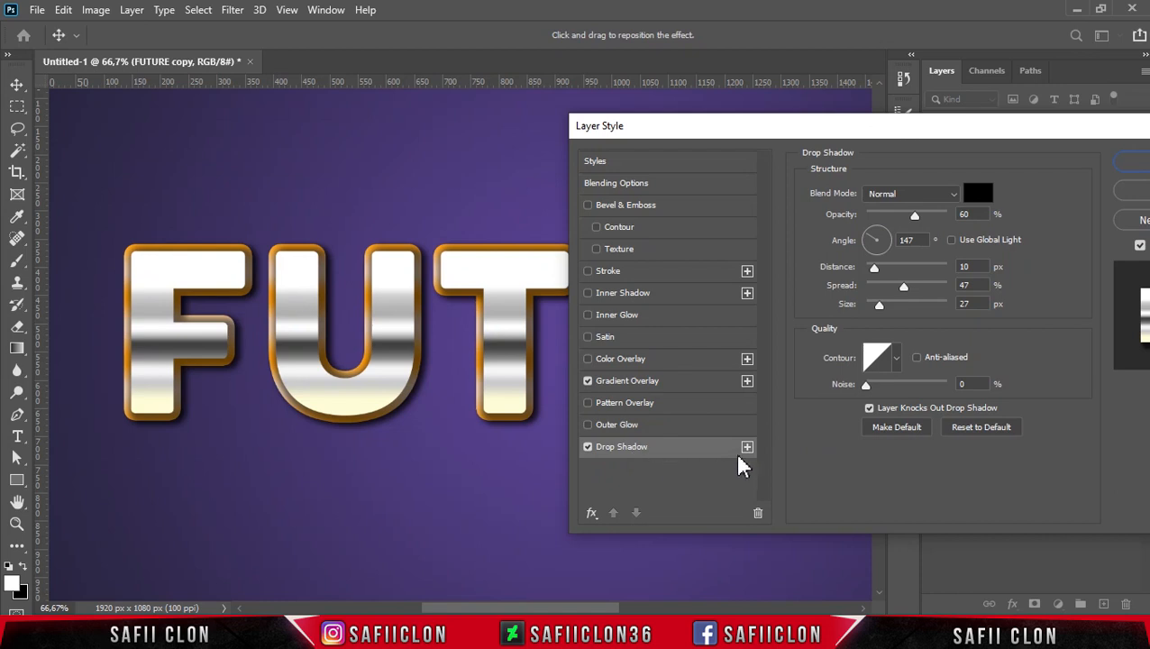
left_click(937, 200)
left_click(888, 211)
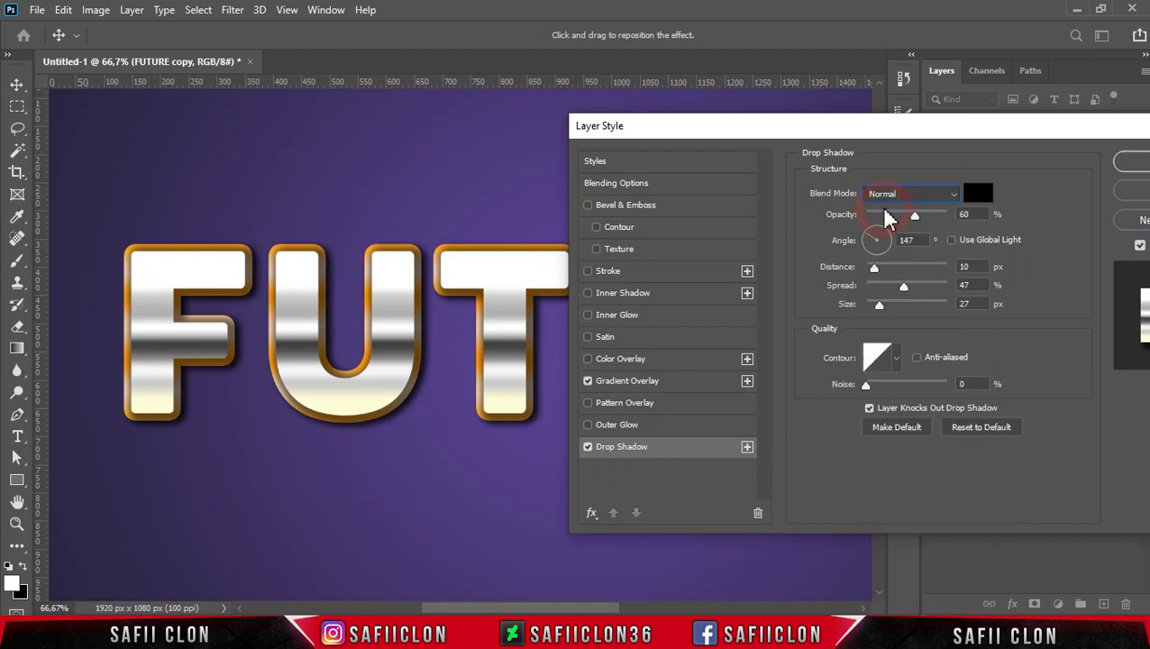
left_click(980, 203)
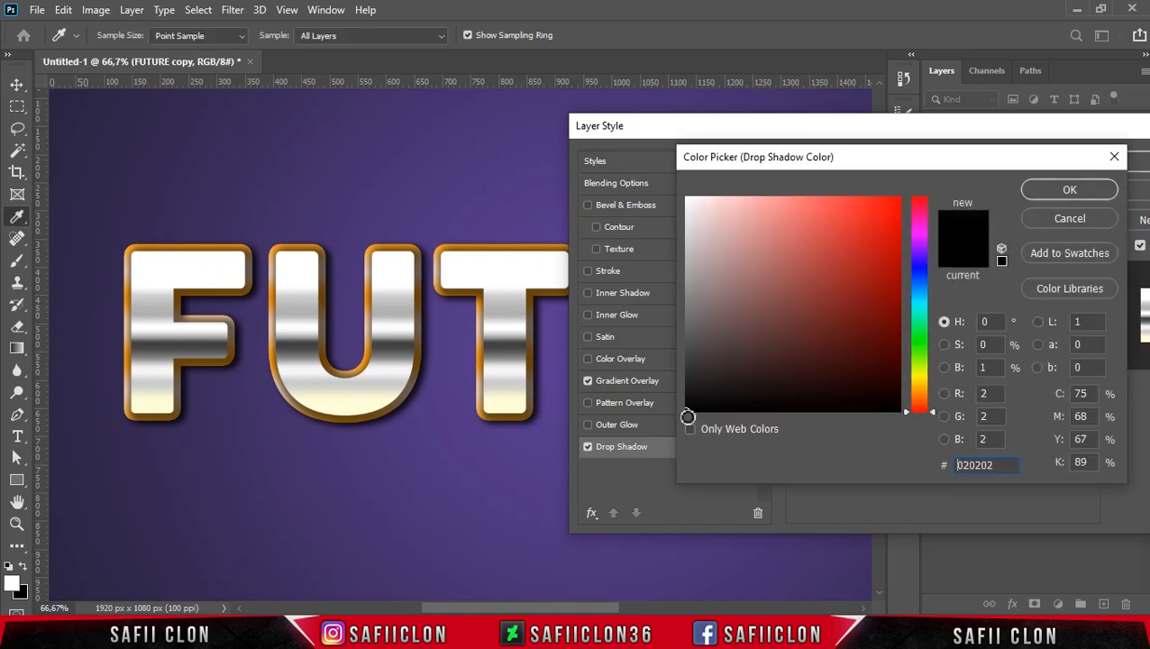
left_click(1058, 200)
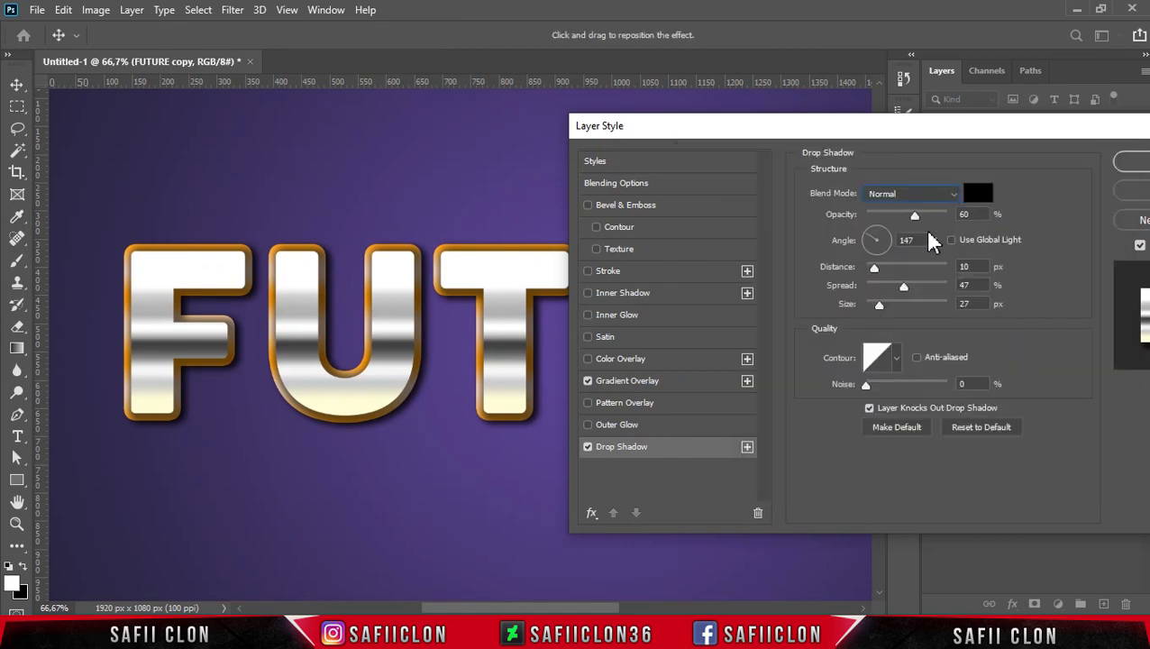
left_click_drag(918, 217, 940, 225)
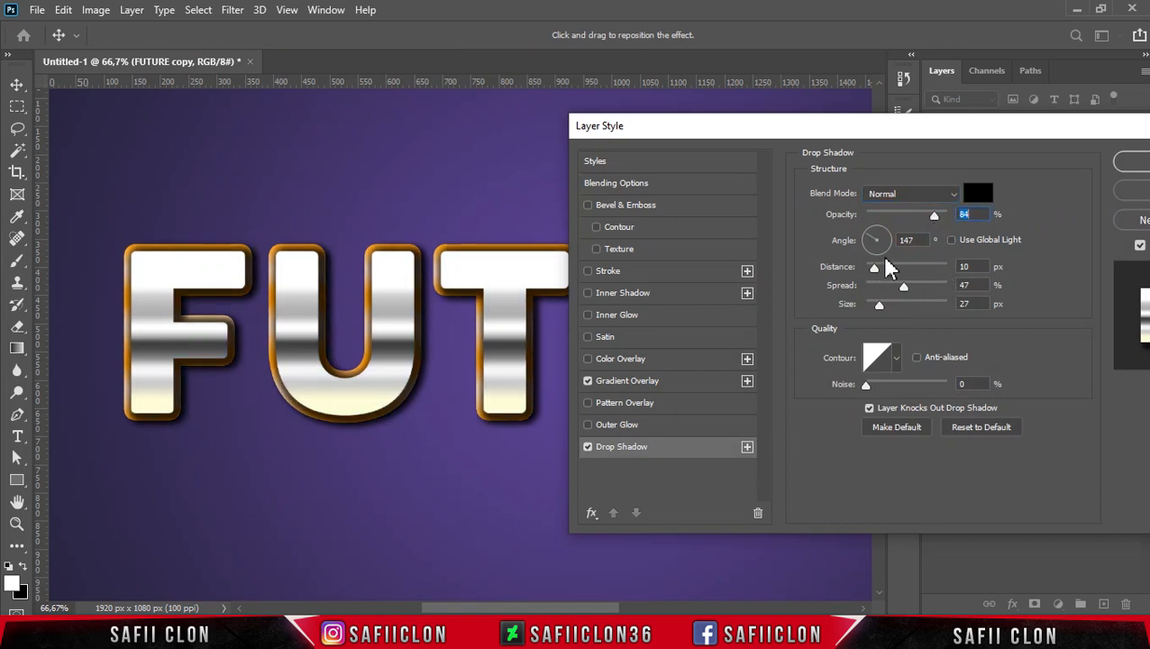
left_click(870, 231)
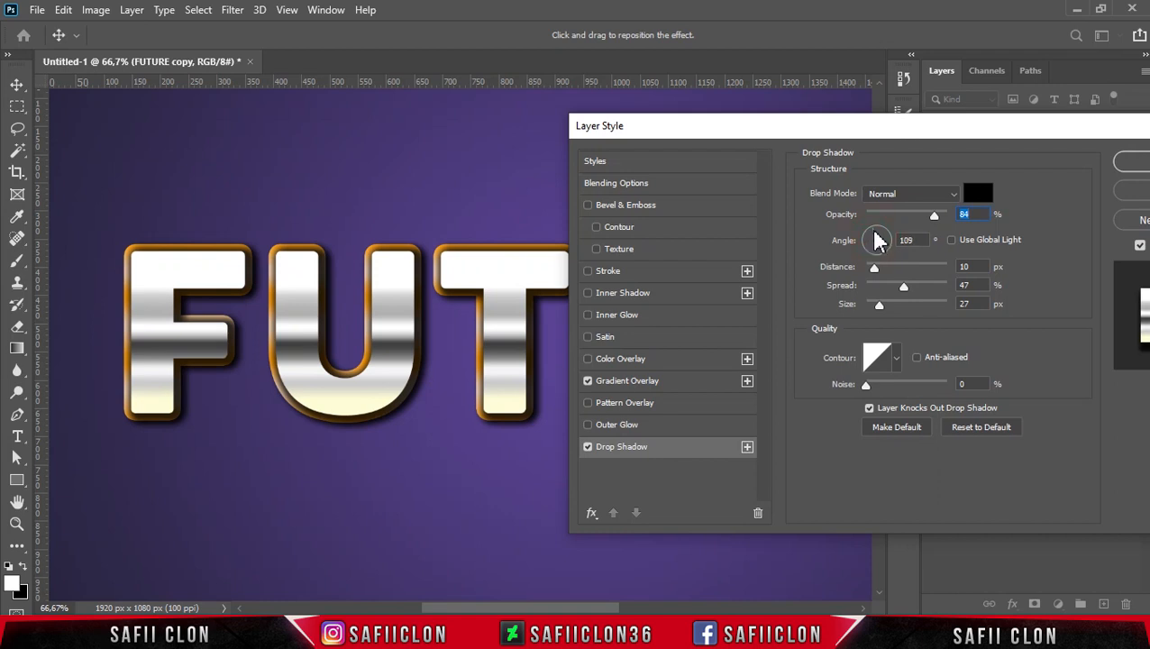
left_click(880, 240)
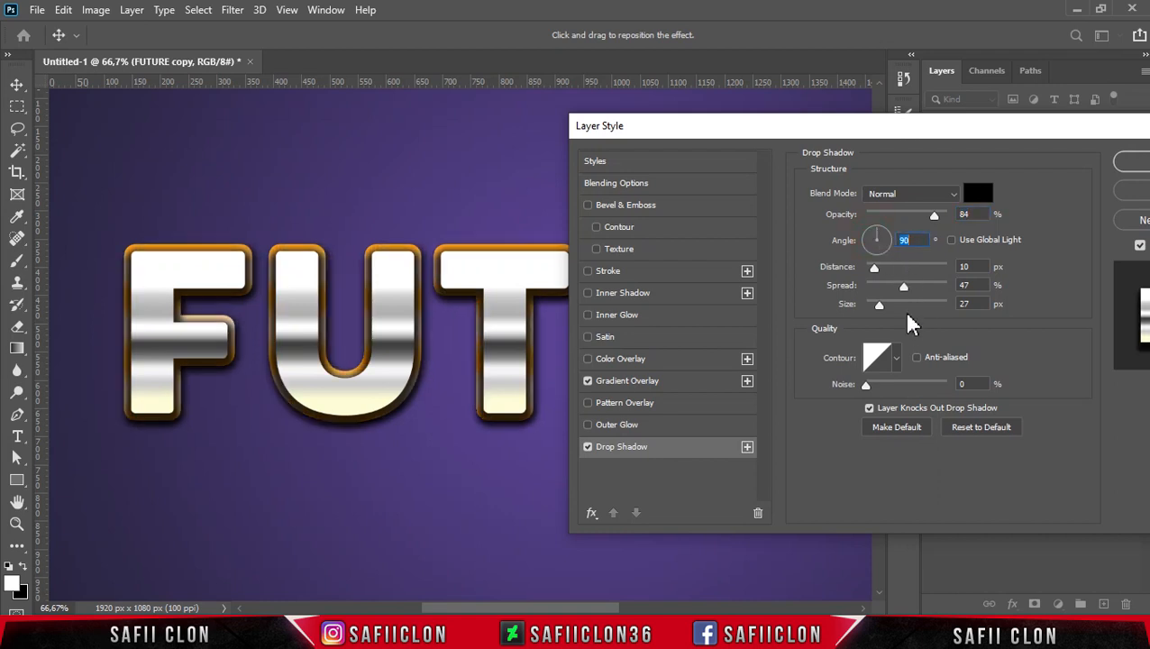
Set the FUTURE copy drop shadow's distance to 5 px, spread to 21% and size to 10 px.
left_click_drag(874, 268, 868, 268)
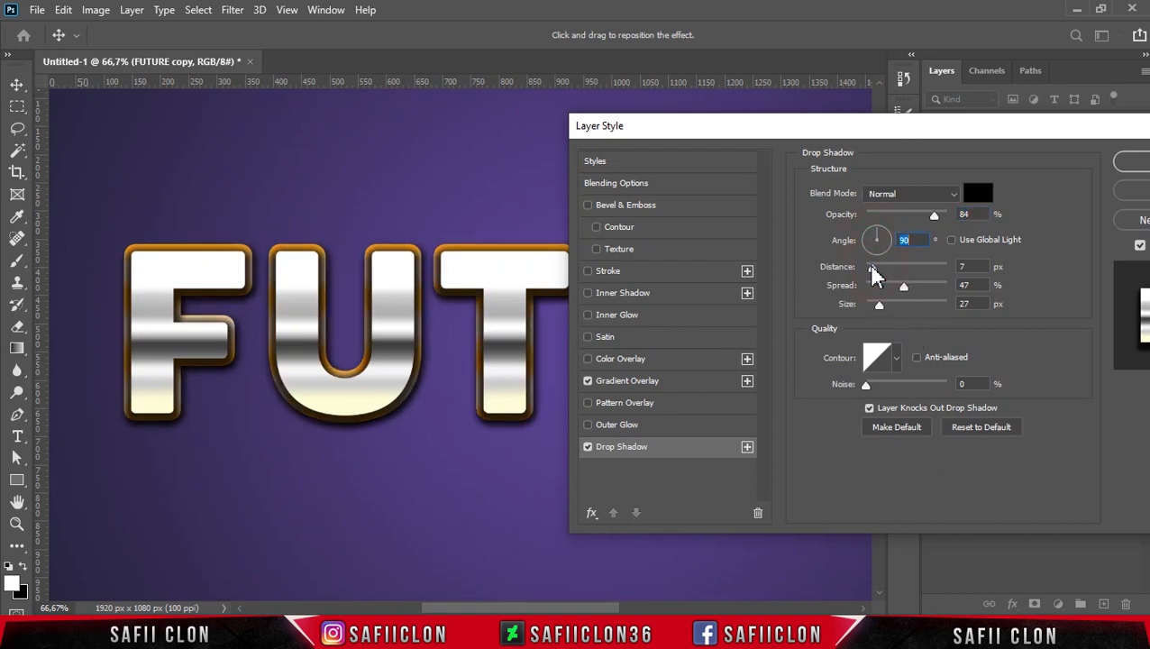
left_click(872, 268)
left_click_drag(906, 288, 887, 292)
left_click(886, 293)
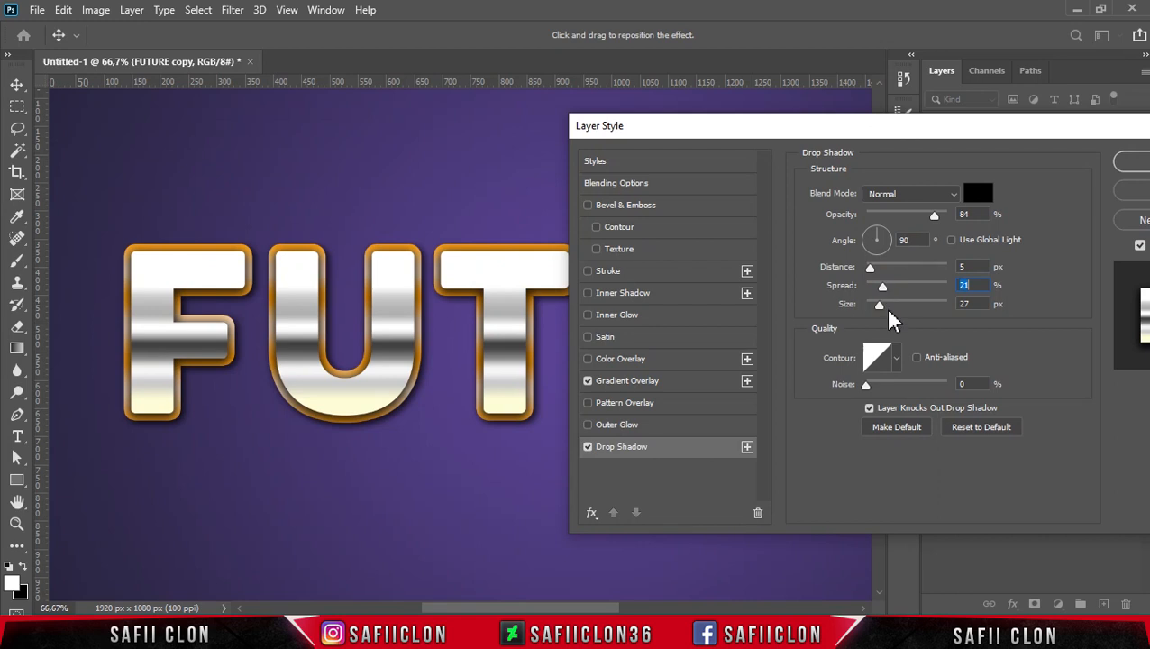
left_click_drag(882, 309, 874, 305)
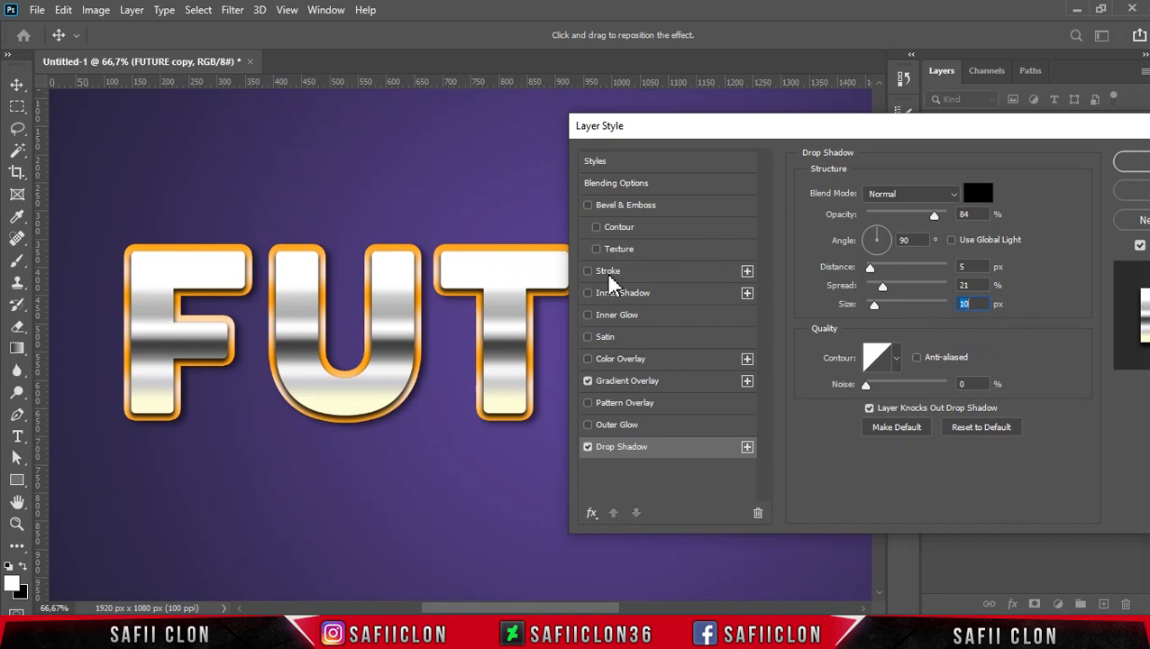
Add a 10 px stroke to FUTURE copy with a solid white color fill.
left_click(609, 274)
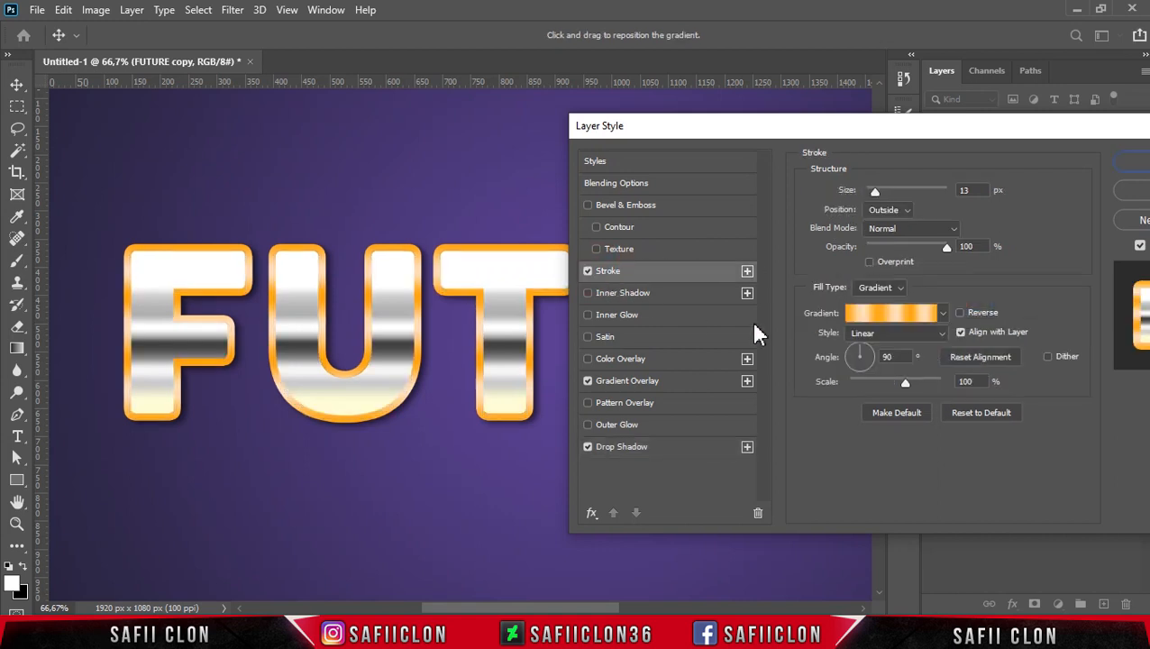
left_click(901, 288)
left_click(872, 299)
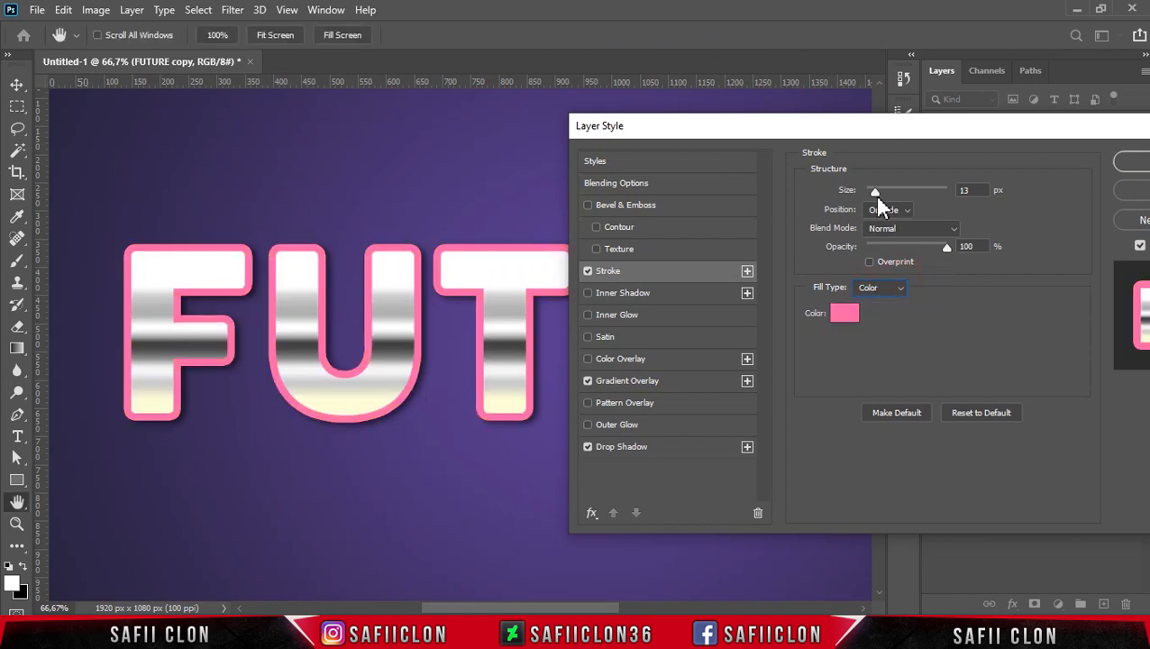
left_click_drag(875, 193, 875, 195)
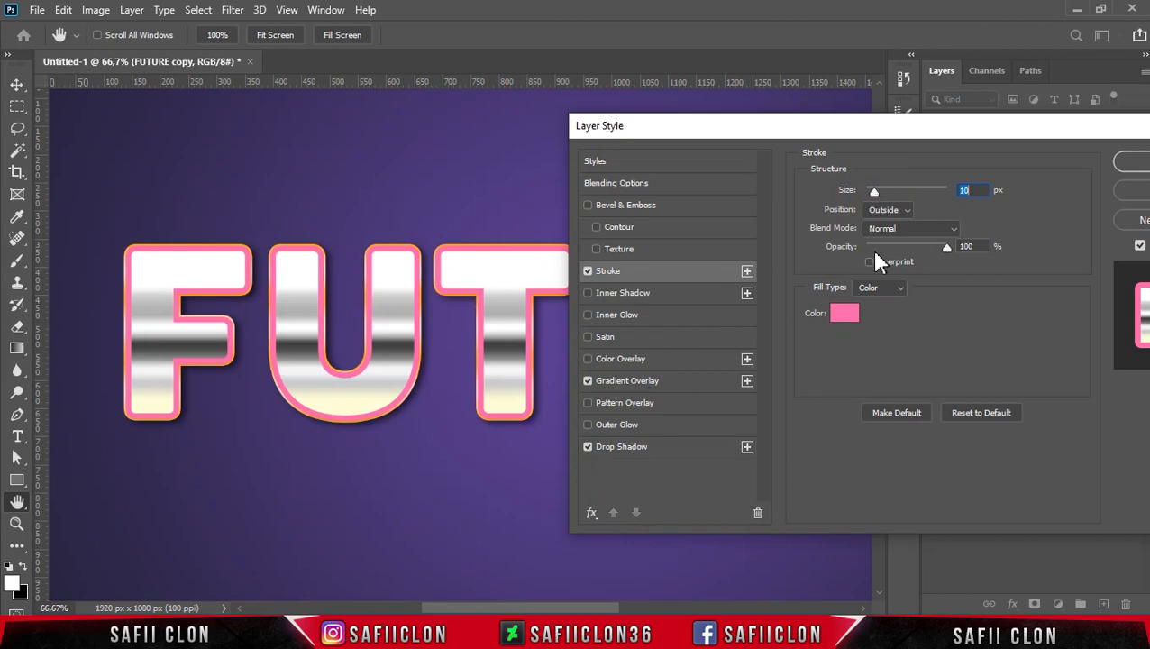
left_click(844, 317)
left_click(690, 199)
left_click(1053, 189)
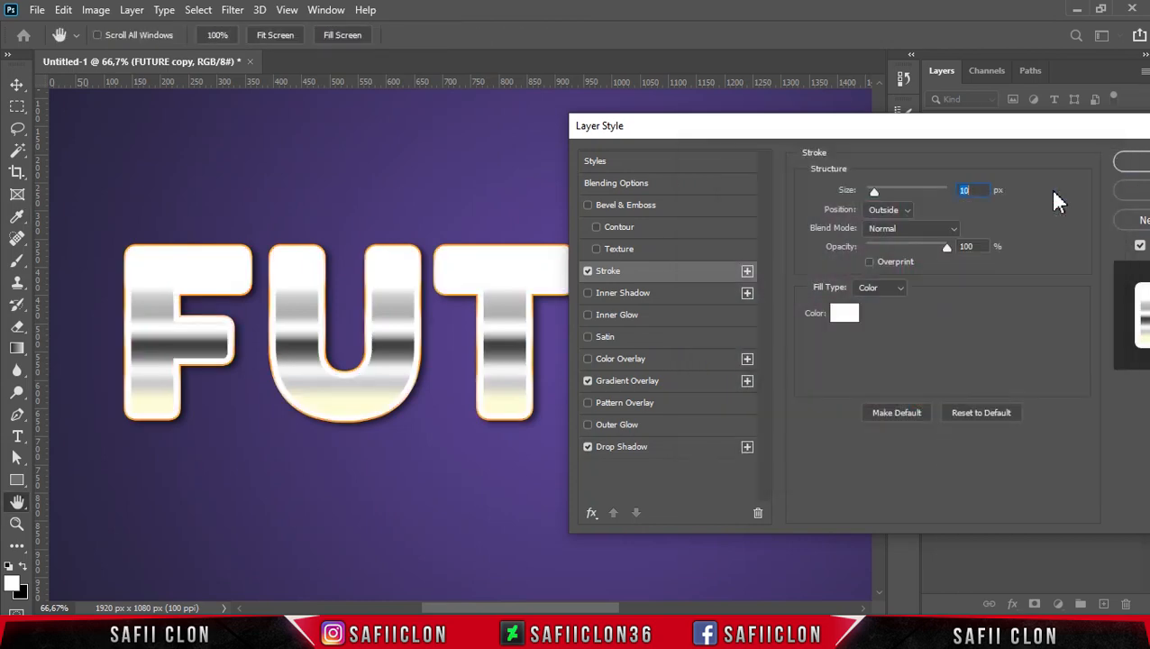
Position the white stroke inside the FUTURE copy letters and set its size to 7 px.
left_click(906, 213)
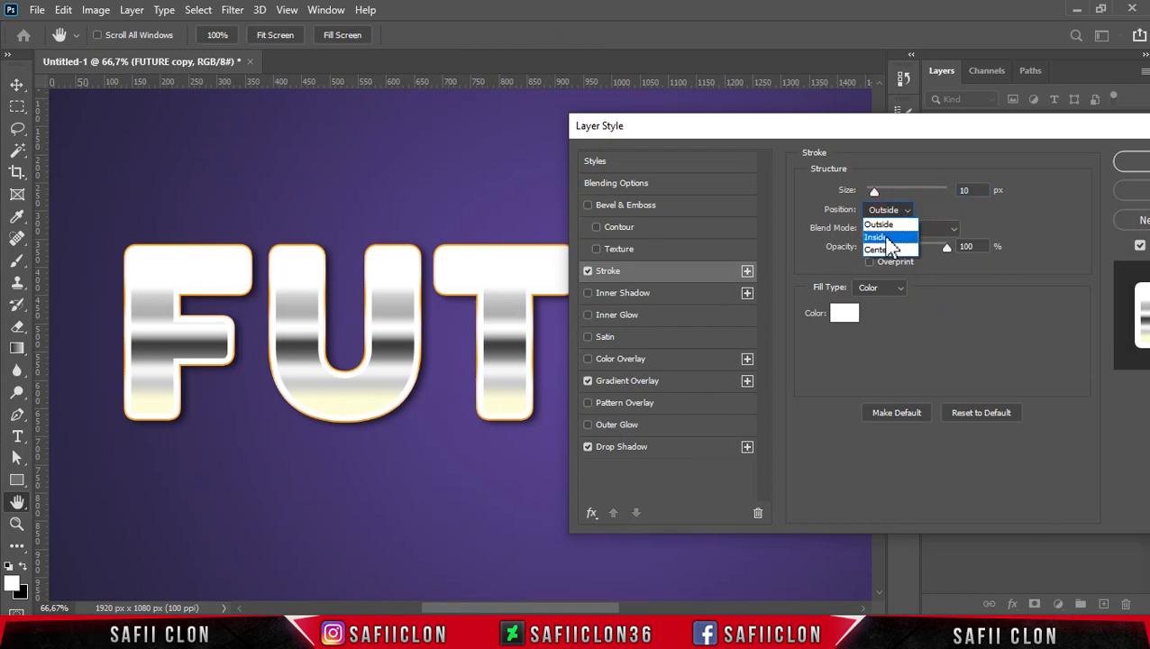
left_click(887, 237)
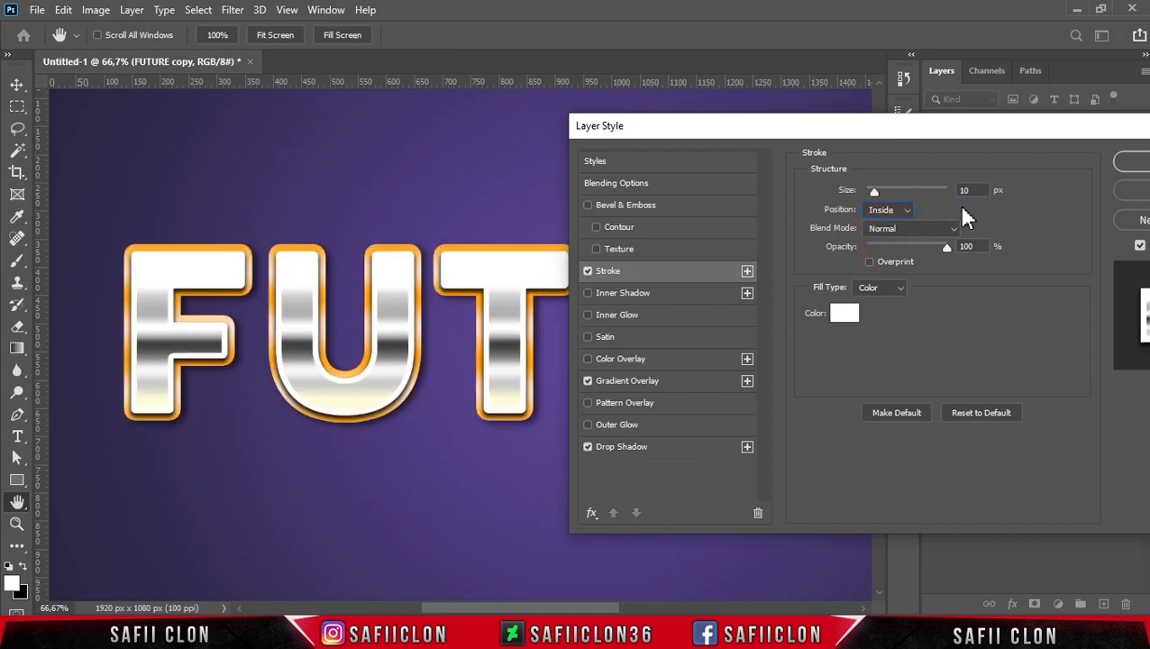
left_click_drag(873, 192, 871, 192)
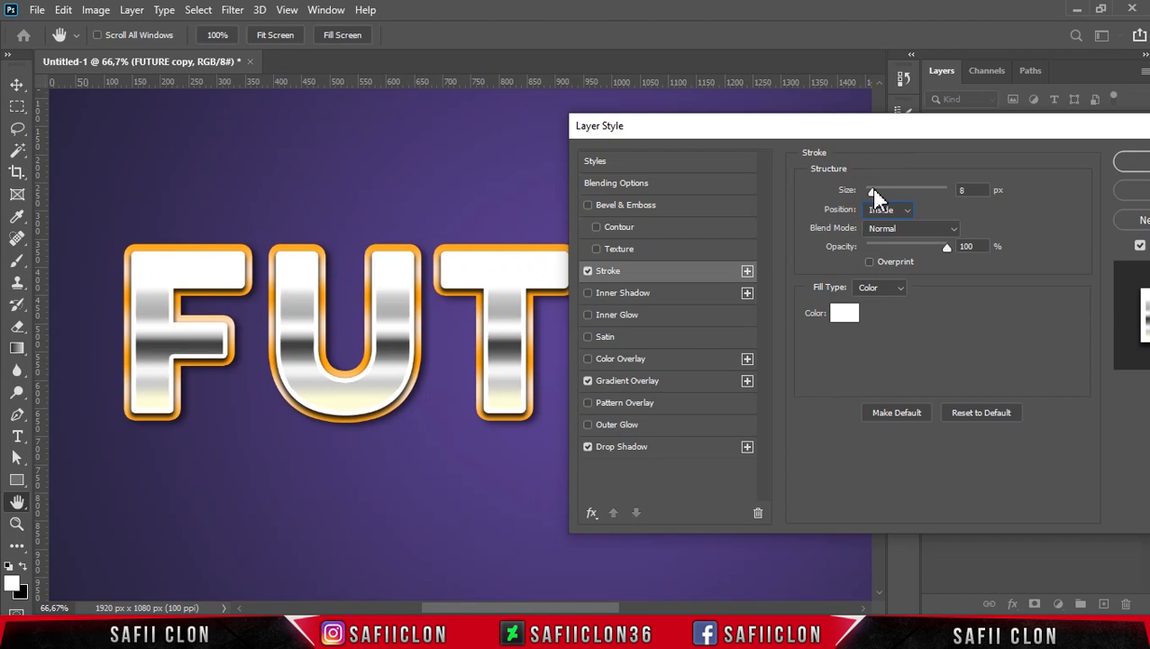
left_click_drag(871, 191, 870, 191)
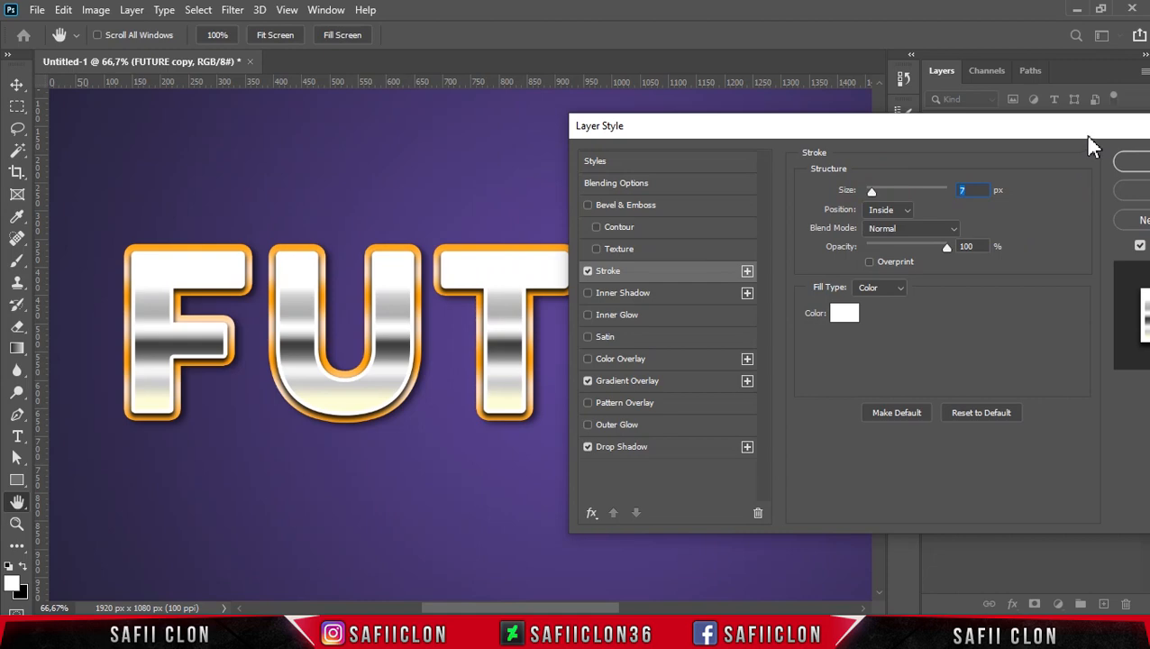
Apply the layer style settings to the FUTURE copy layer.
left_click_drag(1089, 126, 874, 155)
left_click(953, 191)
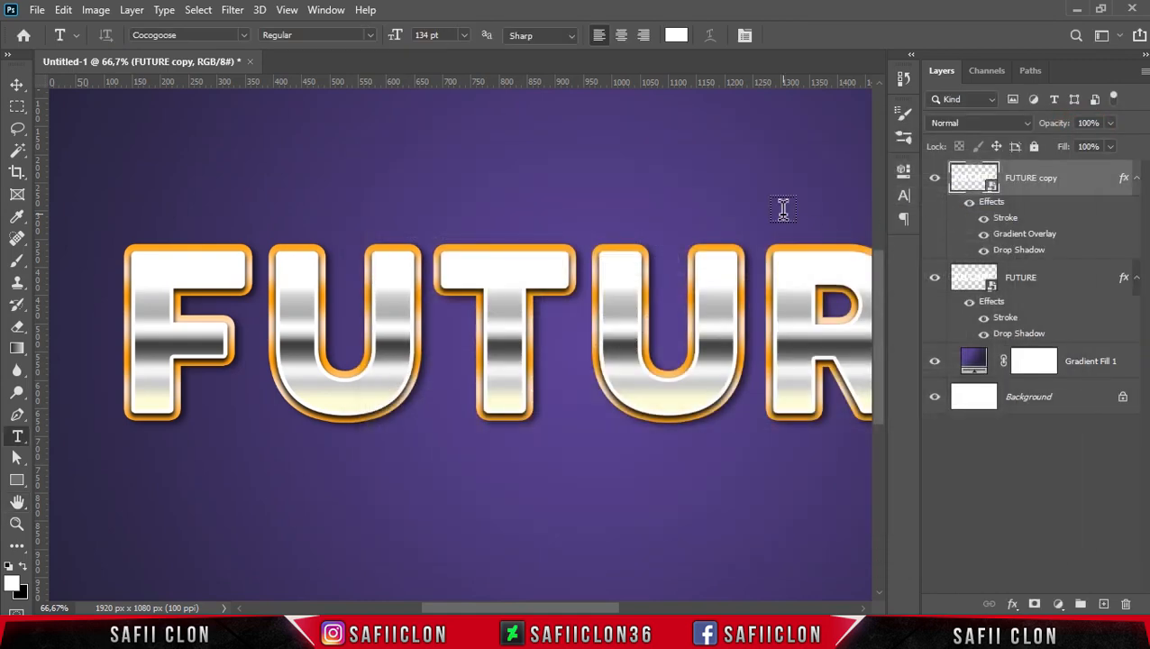
Compare the layered effects by hiding and reshowing the FUTURE copy and FUTURE layers one after the other.
key("ctrl+plus")
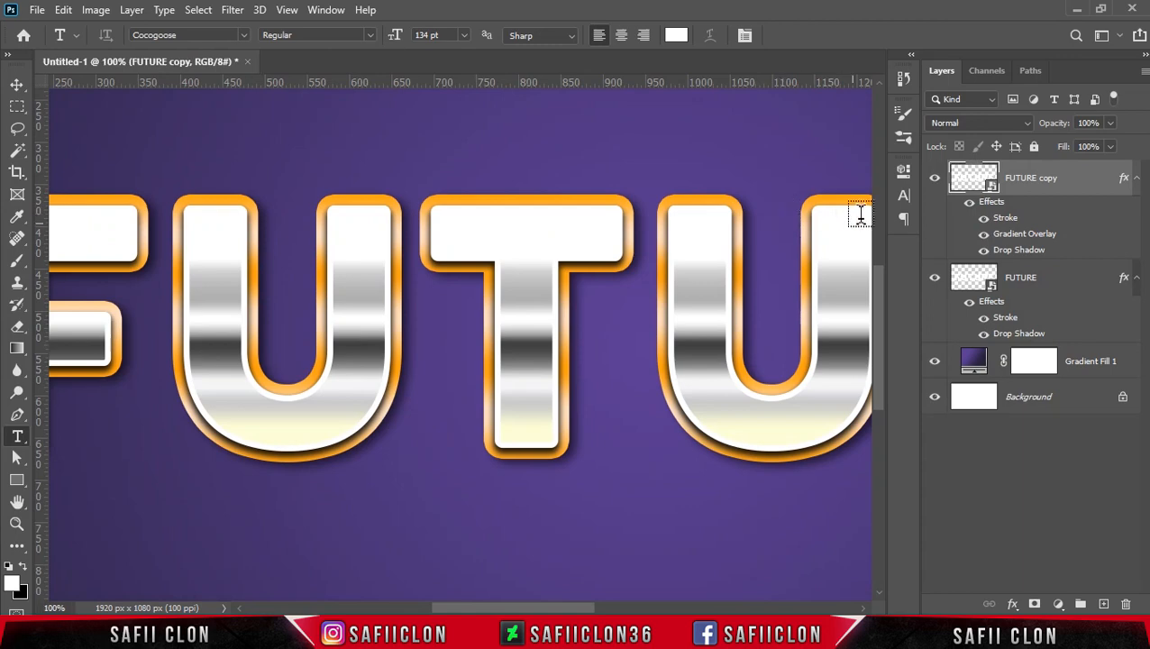
left_click(934, 178)
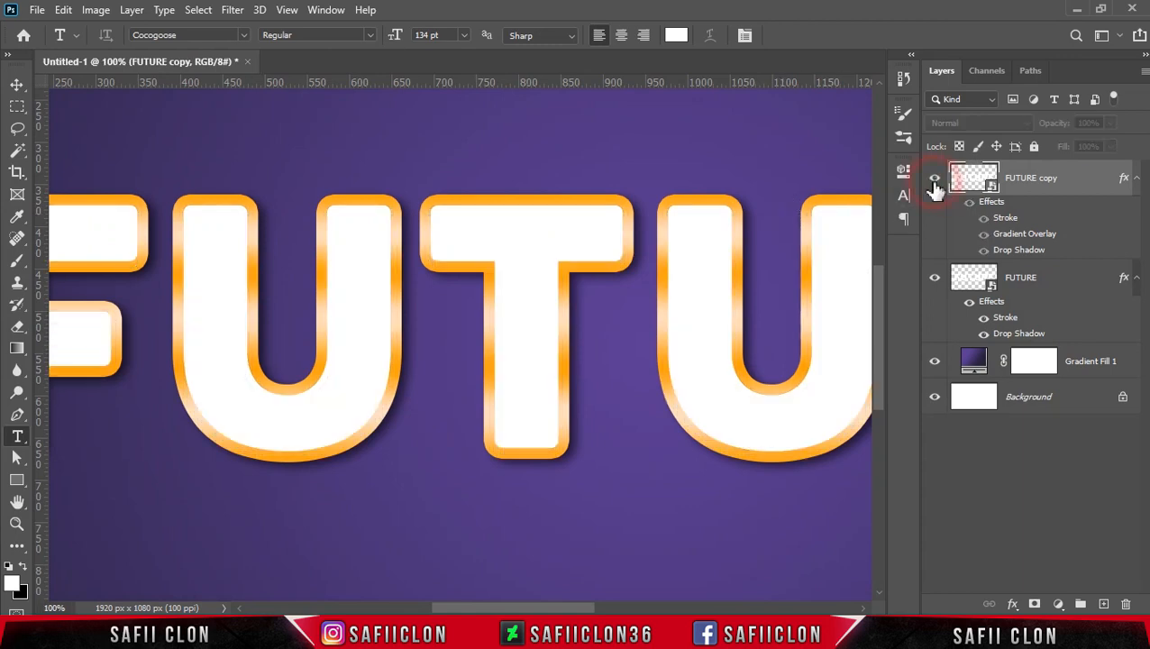
left_click(935, 179)
left_click(936, 278)
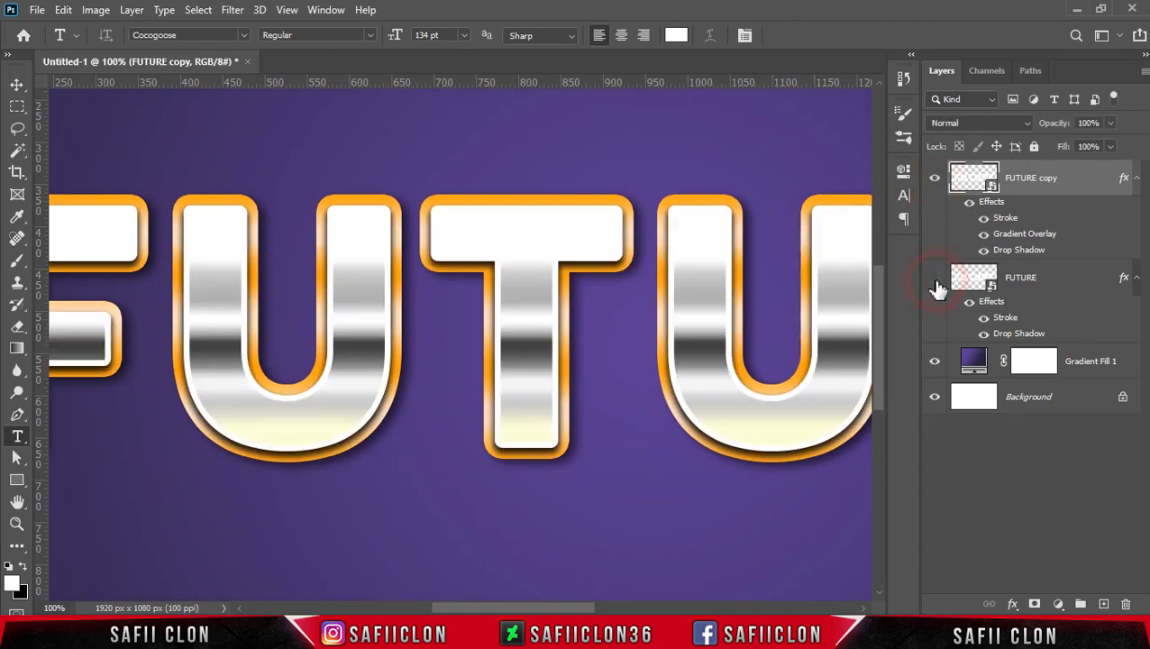
left_click(936, 279)
key("ctrl+minus")
key("ctrl+minus")
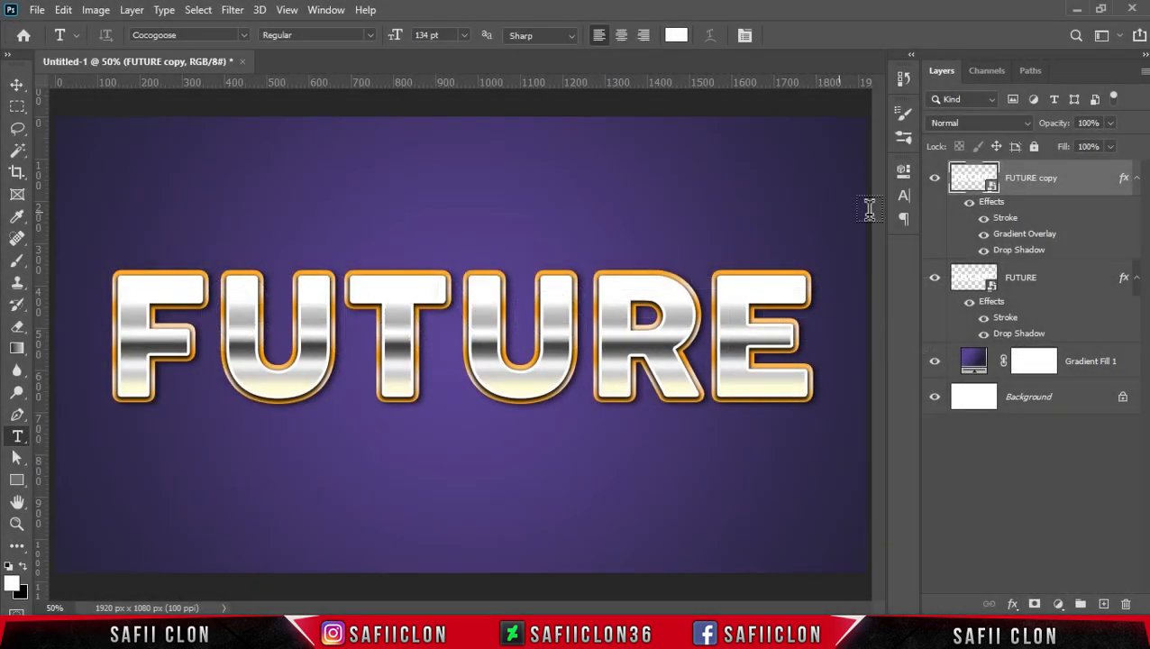
Open the contents of the FUTURE copy smart object and replace its text with METAL.
double_click(990, 185)
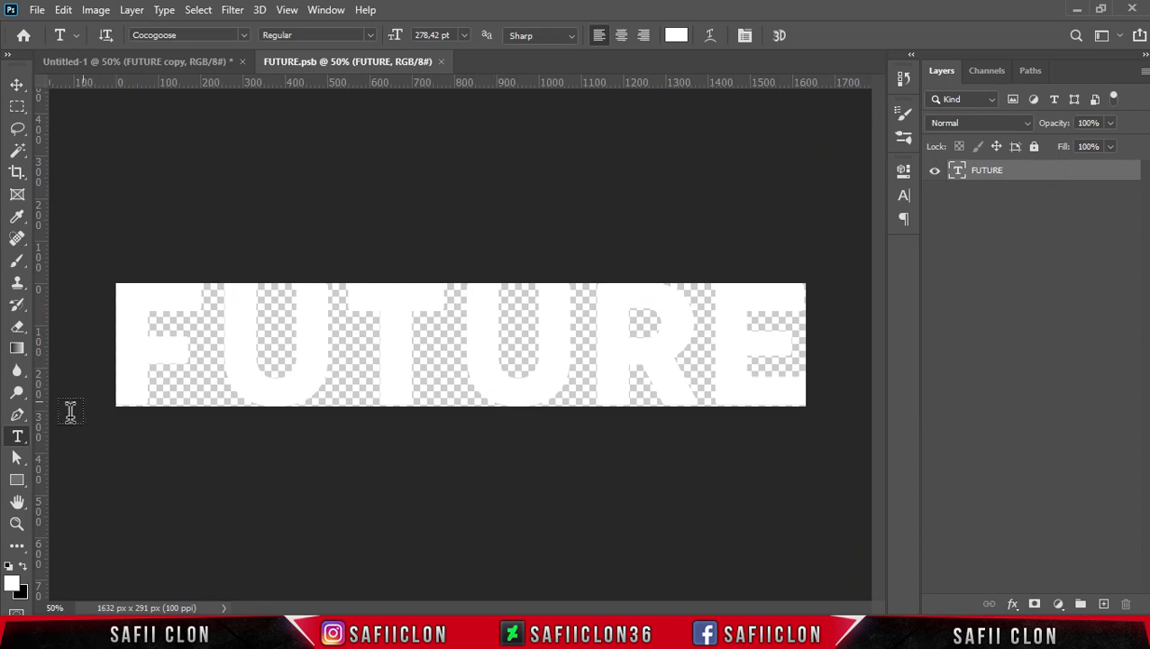
right_click(20, 442)
left_click(77, 439)
left_click(229, 329)
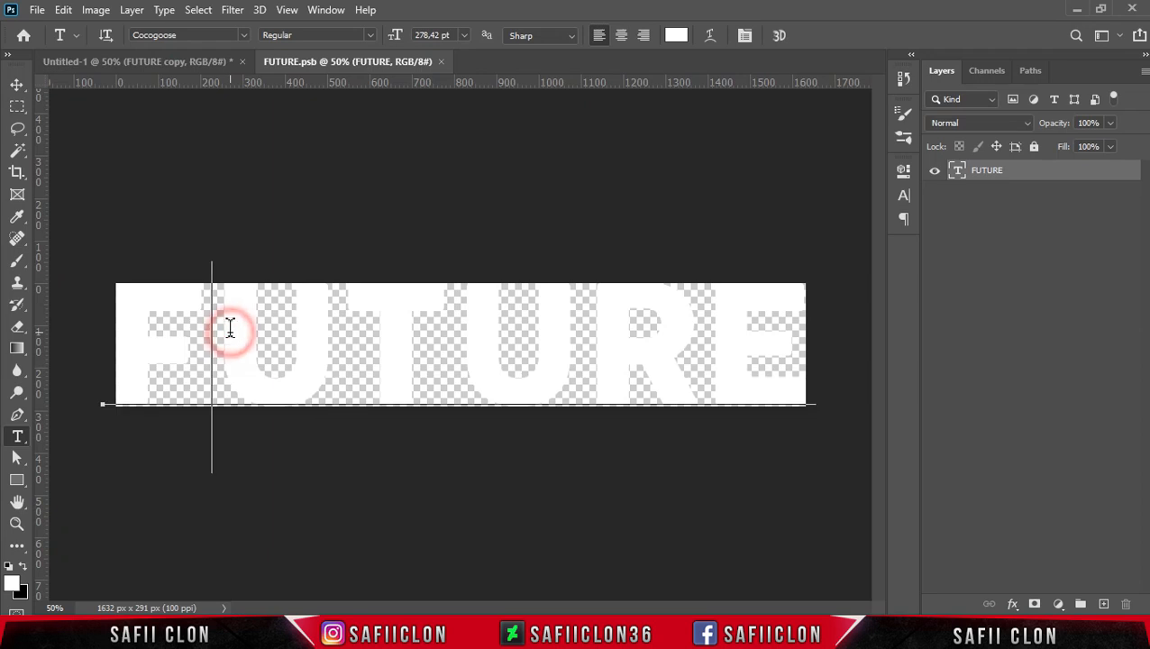
left_click_drag(116, 333, 783, 308)
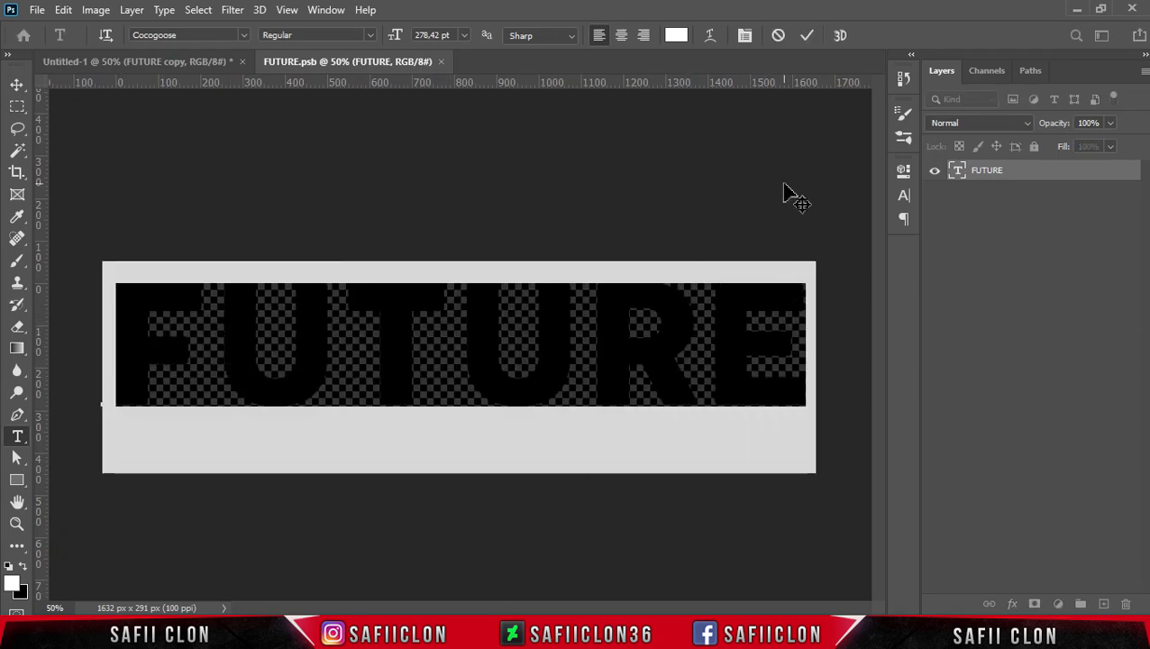
type("METAL")
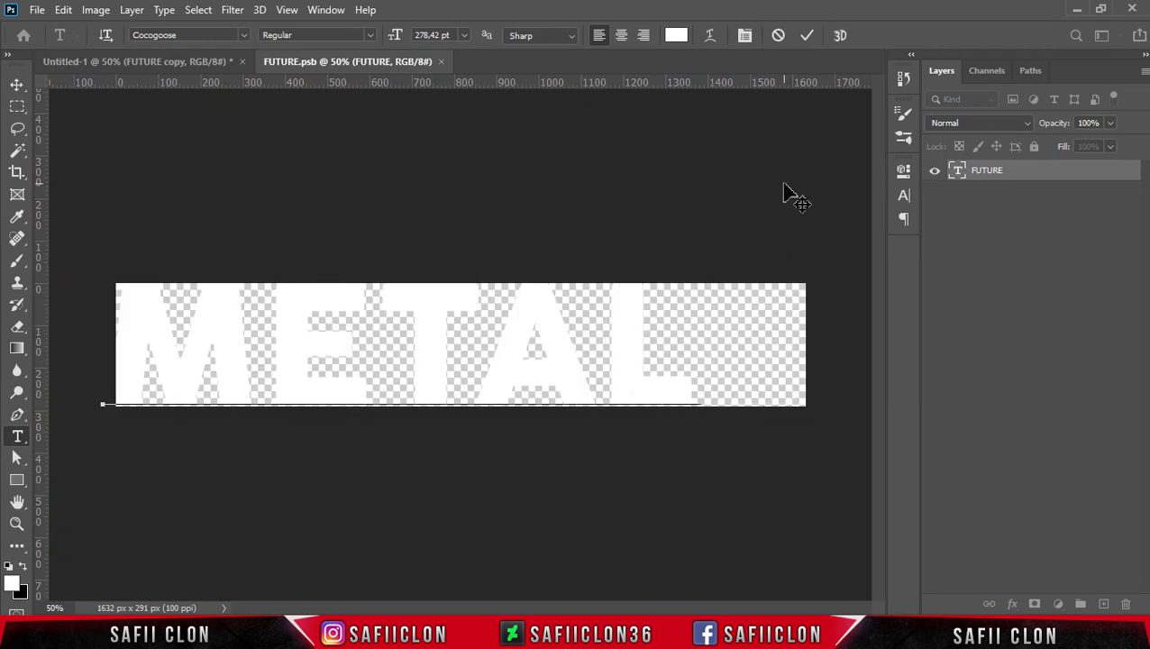
left_click_drag(693, 326, 61, 325)
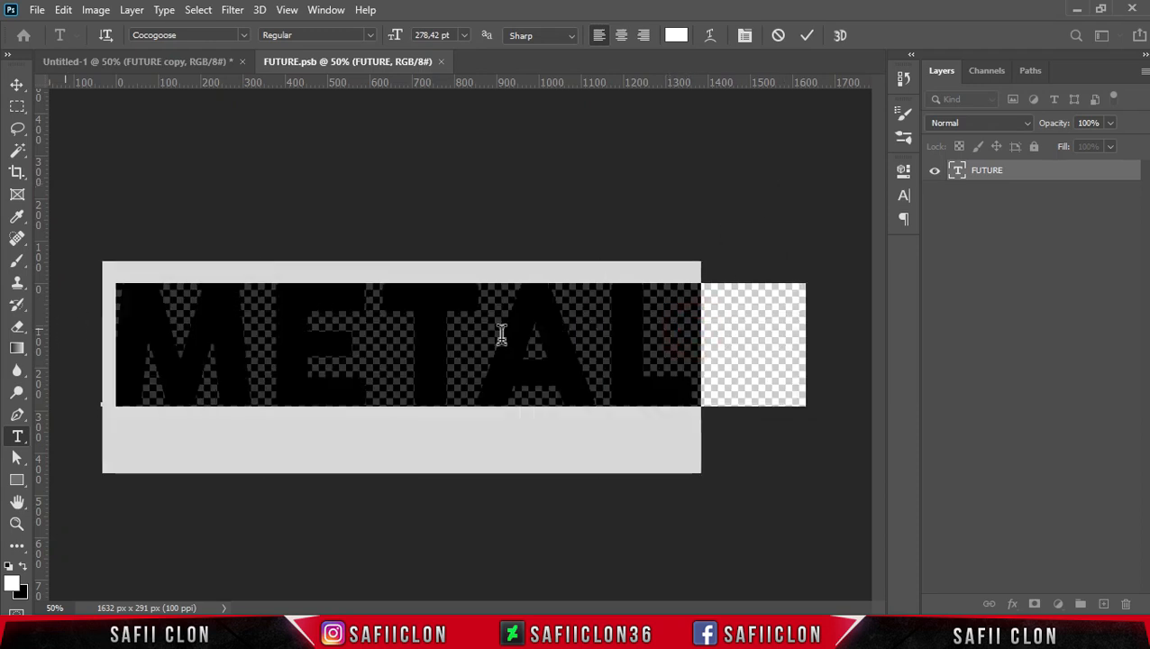
left_click(806, 41)
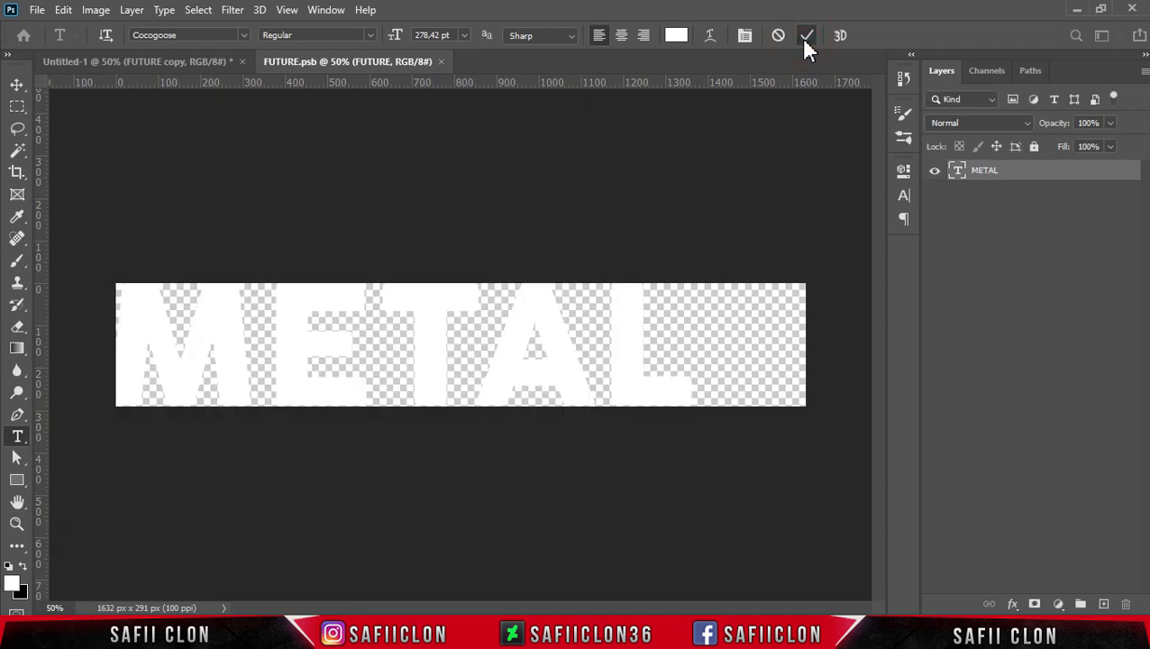
Save the edited smart object FUTURE.psb and return to the Untitled-1 document.
left_click(37, 11)
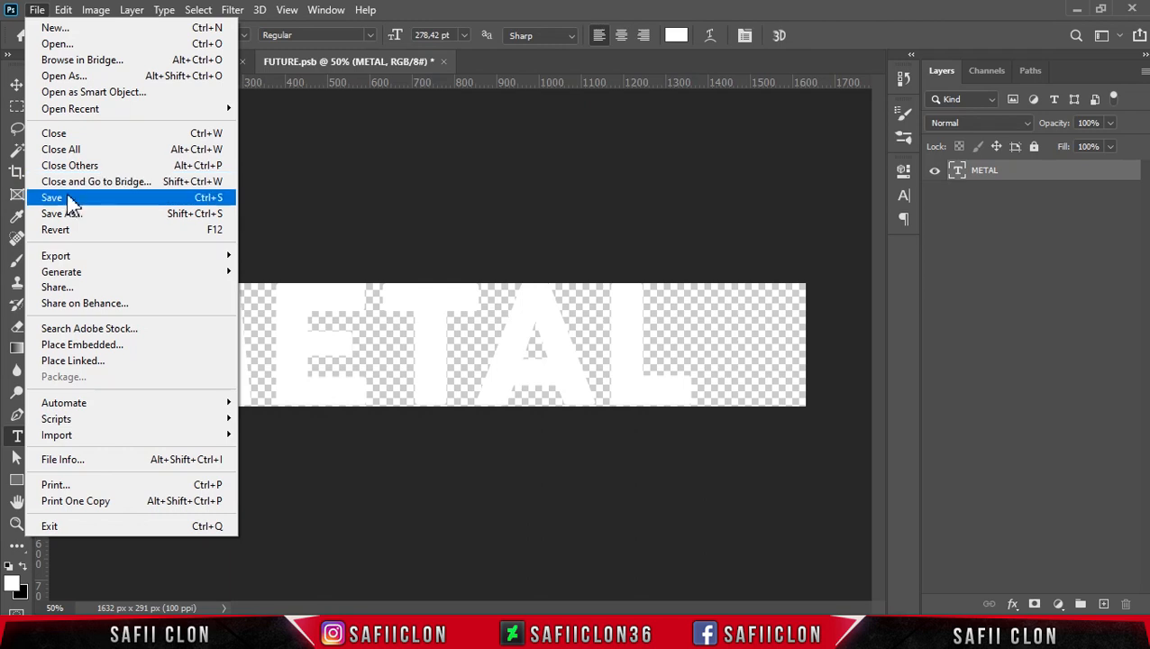
left_click(93, 200)
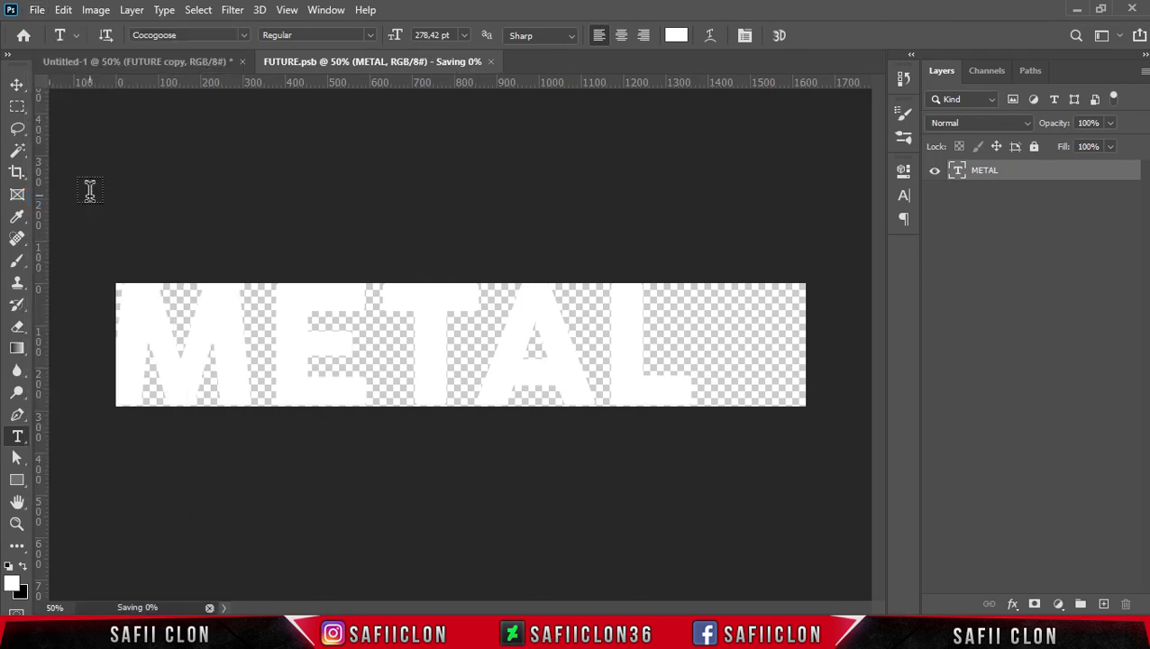
left_click(130, 61)
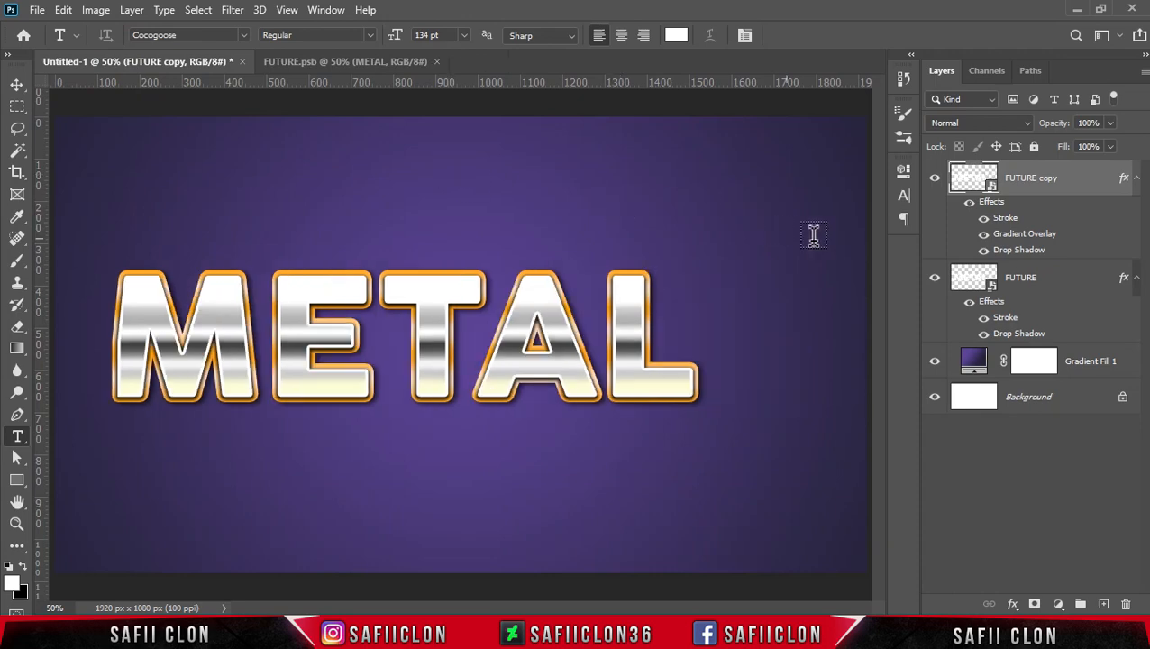
Check the effects on the METAL text by hiding and reshowing each of the two text layers.
left_click(935, 179)
left_click(935, 179)
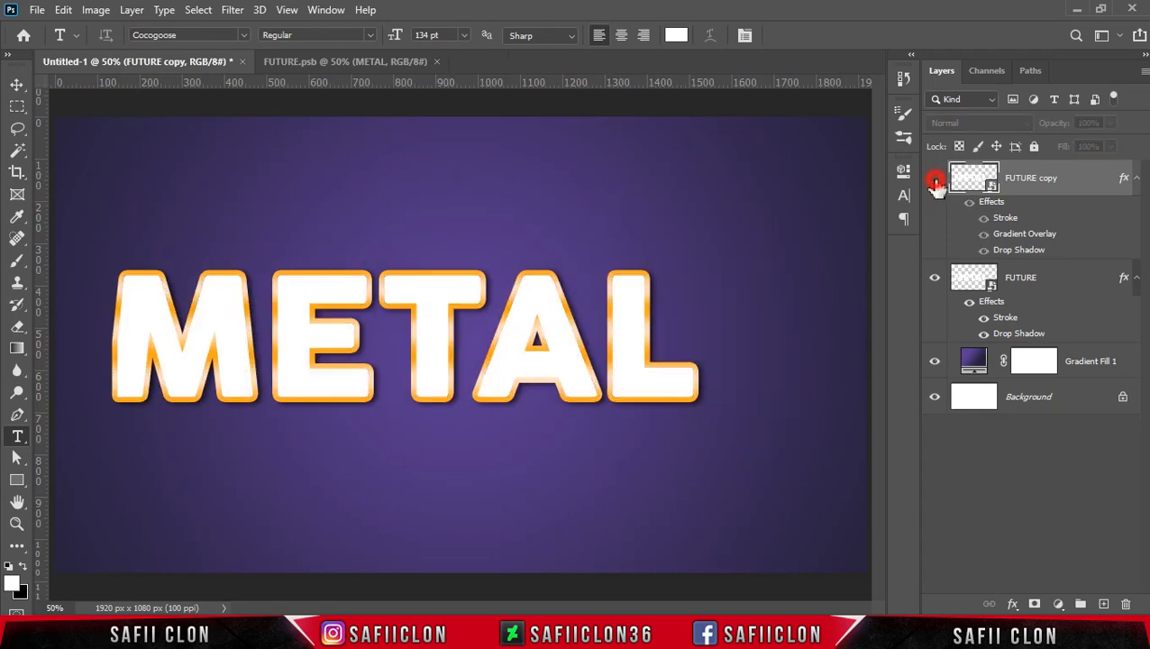
left_click(933, 279)
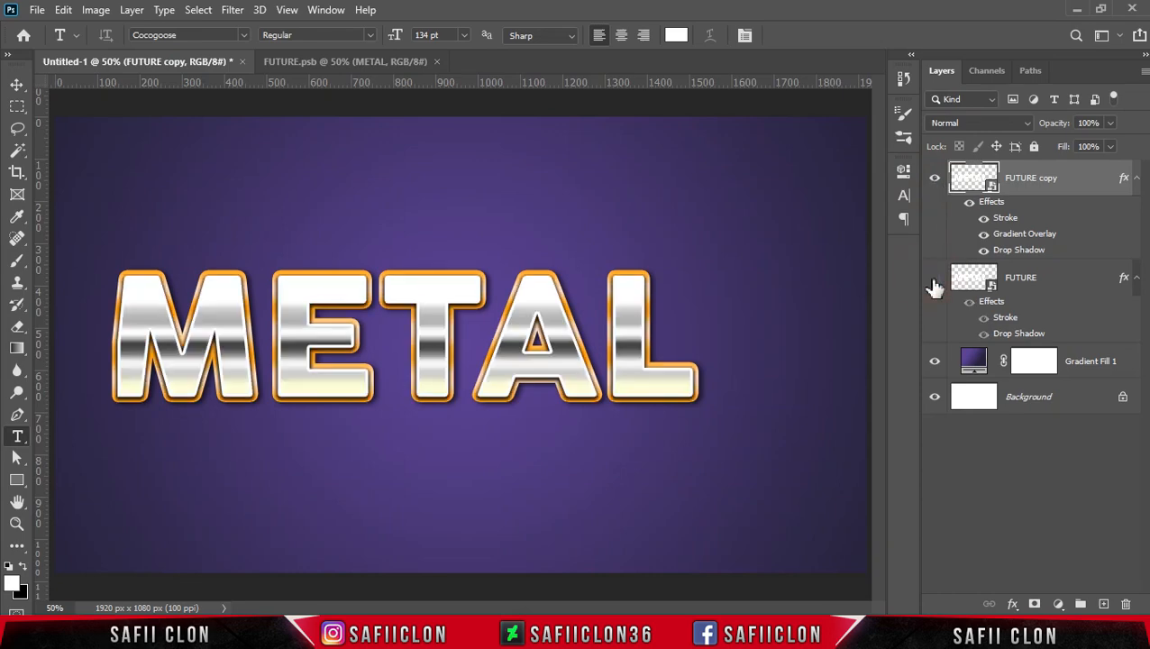
left_click(934, 280)
Revert Untitled-1 to the history state before the smart object update.
left_click(904, 79)
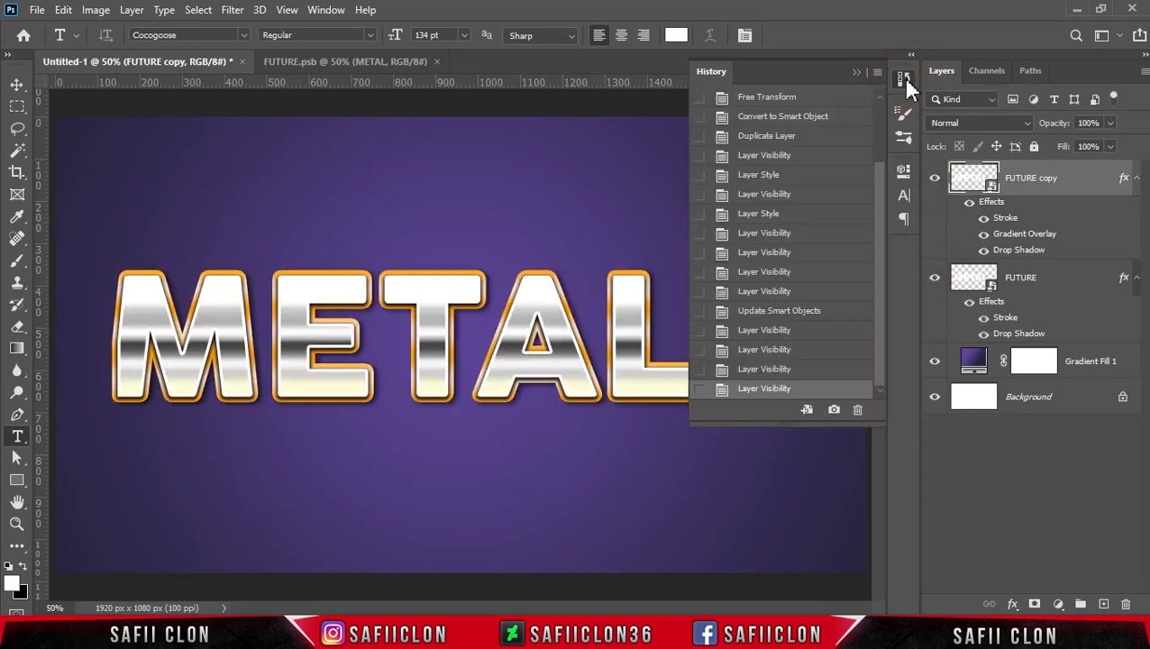
left_click(767, 315)
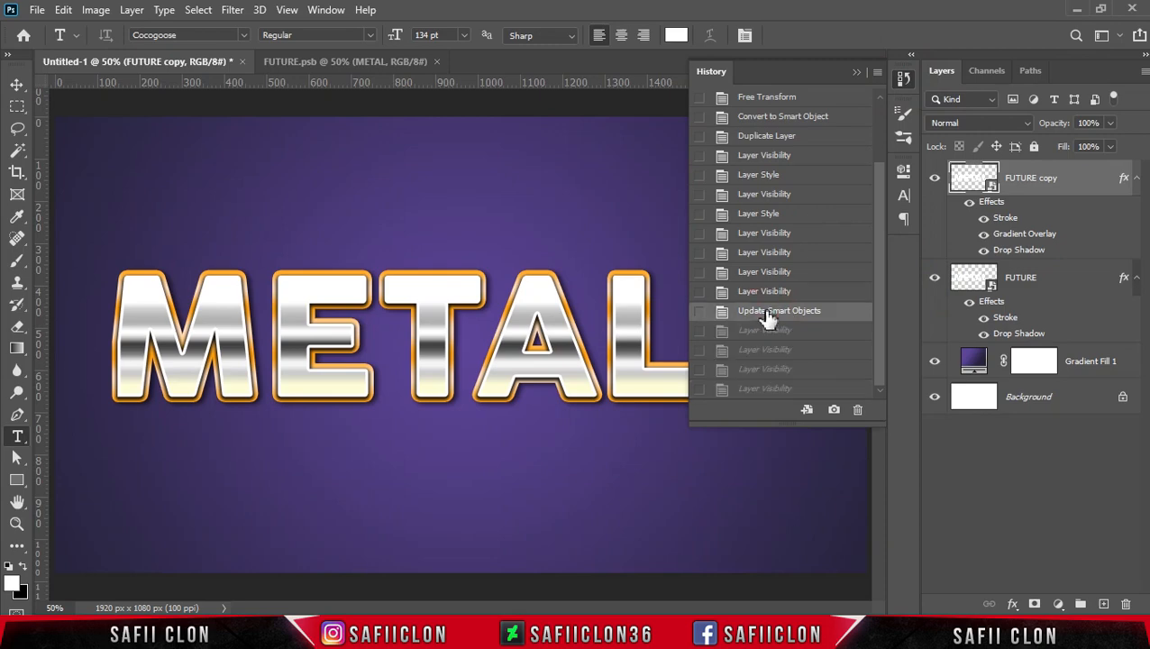
left_click(766, 291)
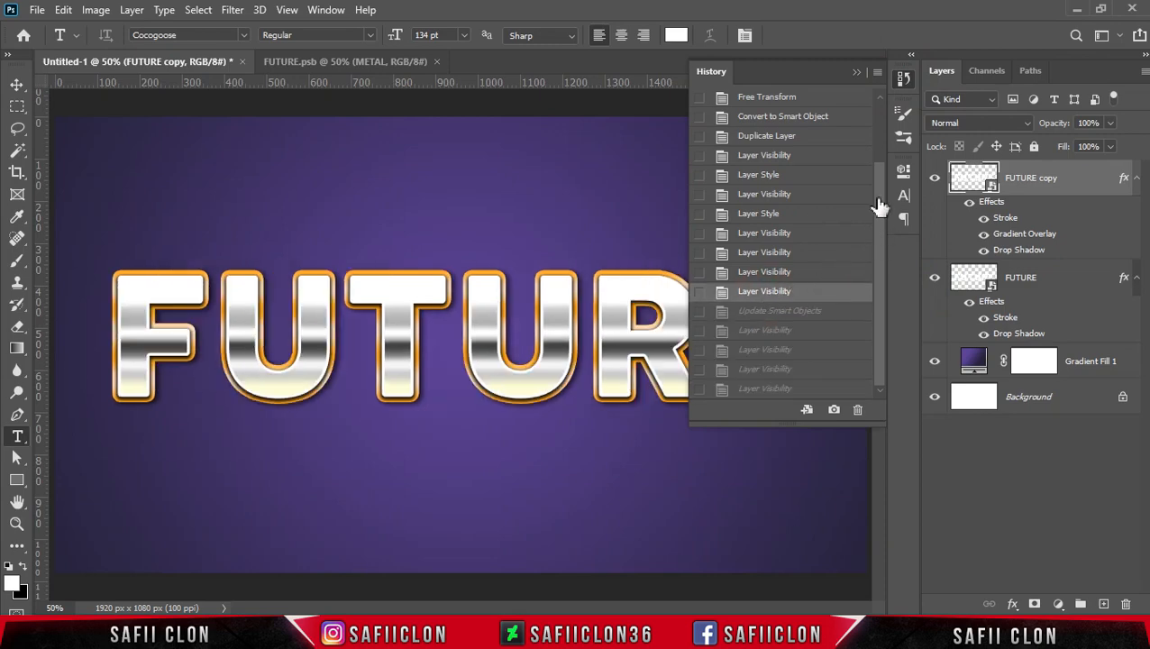
left_click(856, 72)
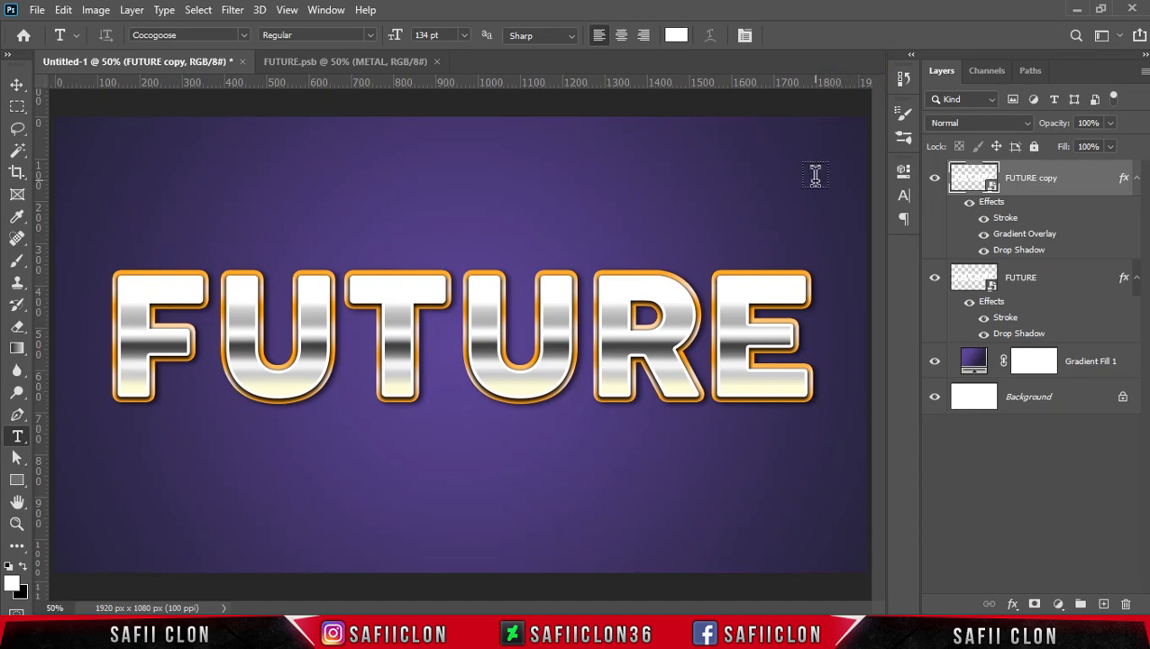
key("ctrl+minus")
key("ctrl+plus")
key("ctrl+plus")
key("ctrl+plus")
key("ctrl+minus")
key("ctrl+minus")
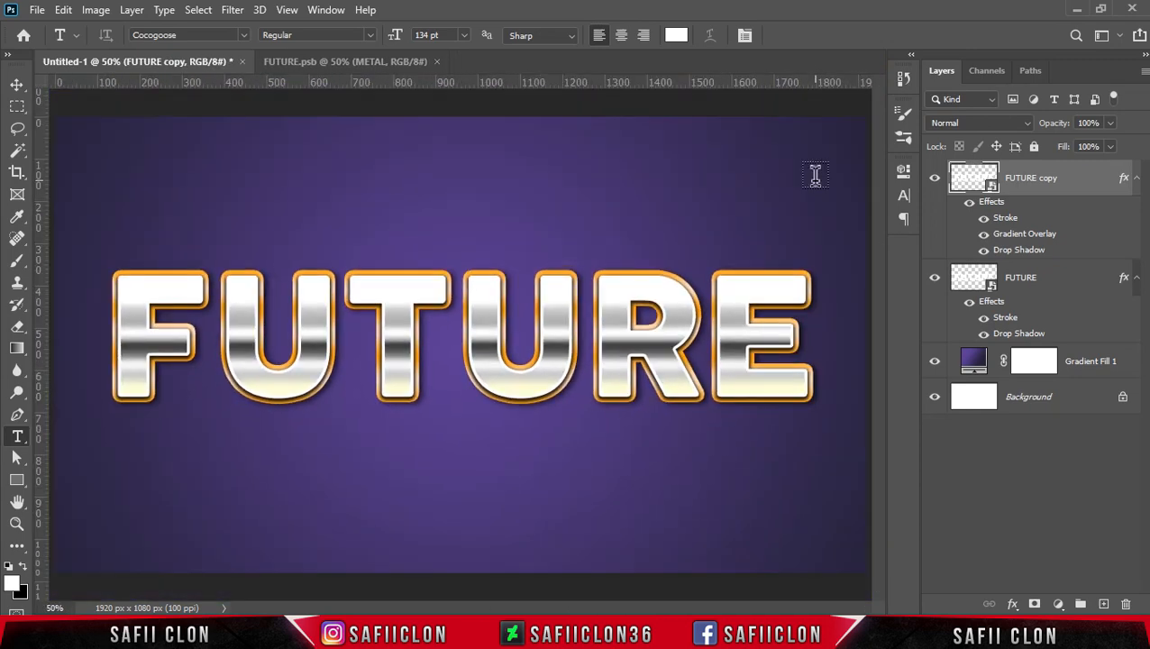